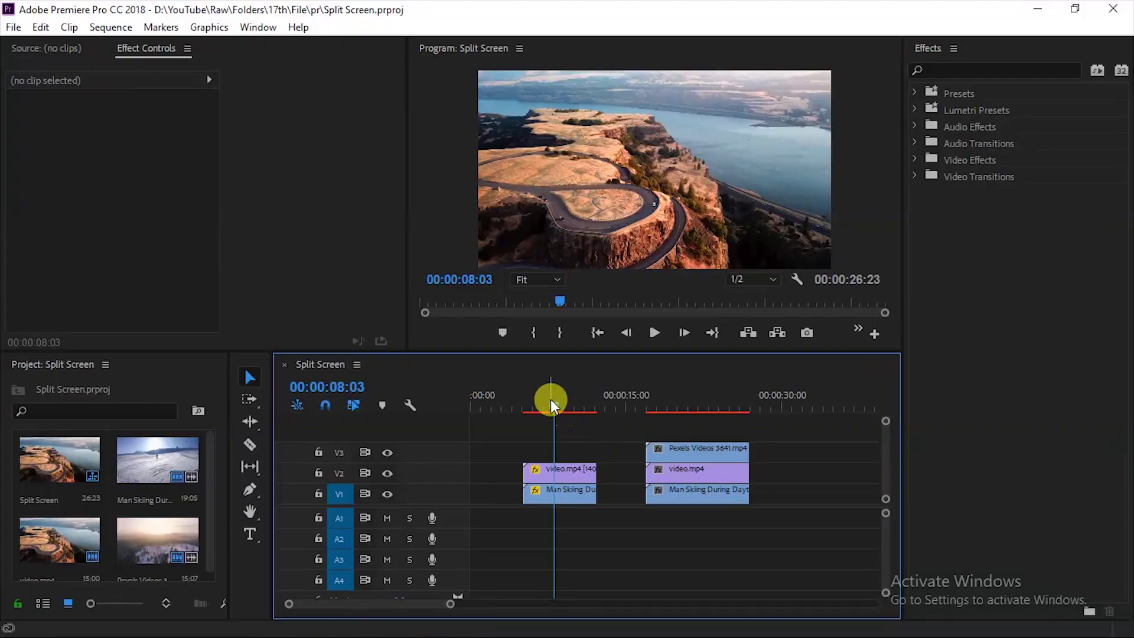
Stack the aerial clip on V2 above the skiing clip so the two overlap.
drag(551, 406, 557, 405)
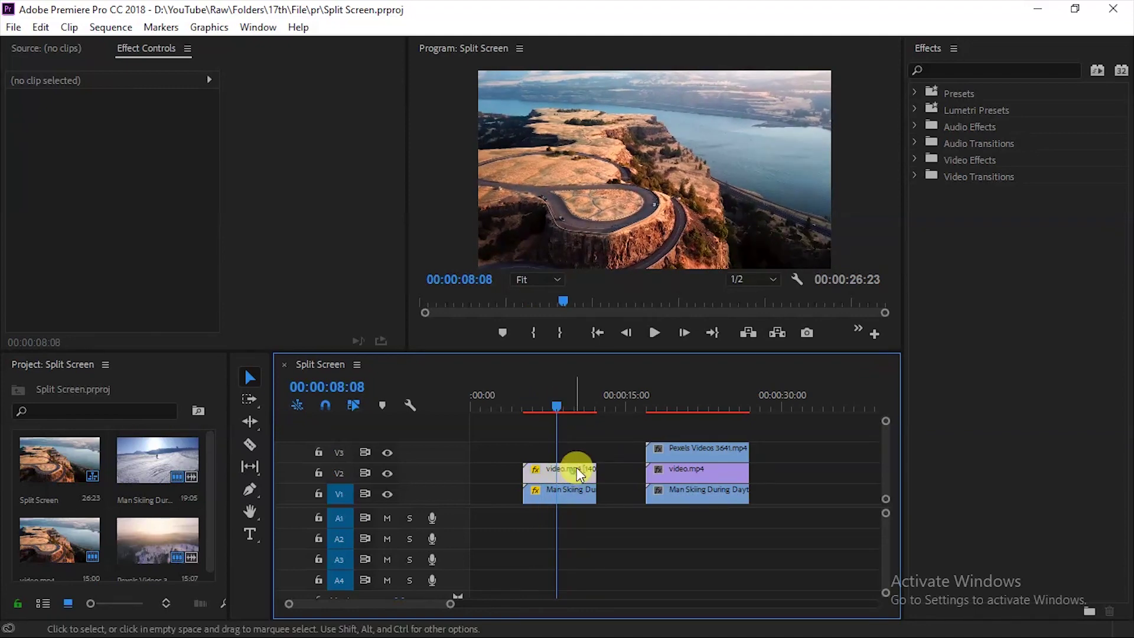
drag(573, 467, 585, 448)
drag(571, 491, 530, 489)
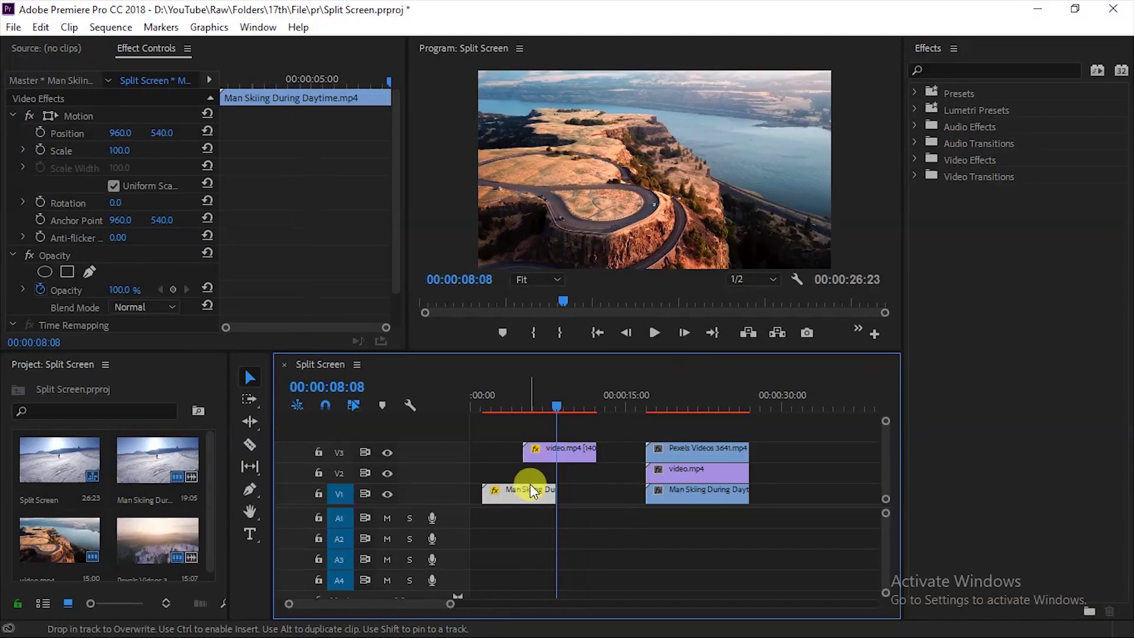
drag(535, 449, 565, 445)
drag(541, 398, 511, 399)
drag(528, 500, 568, 500)
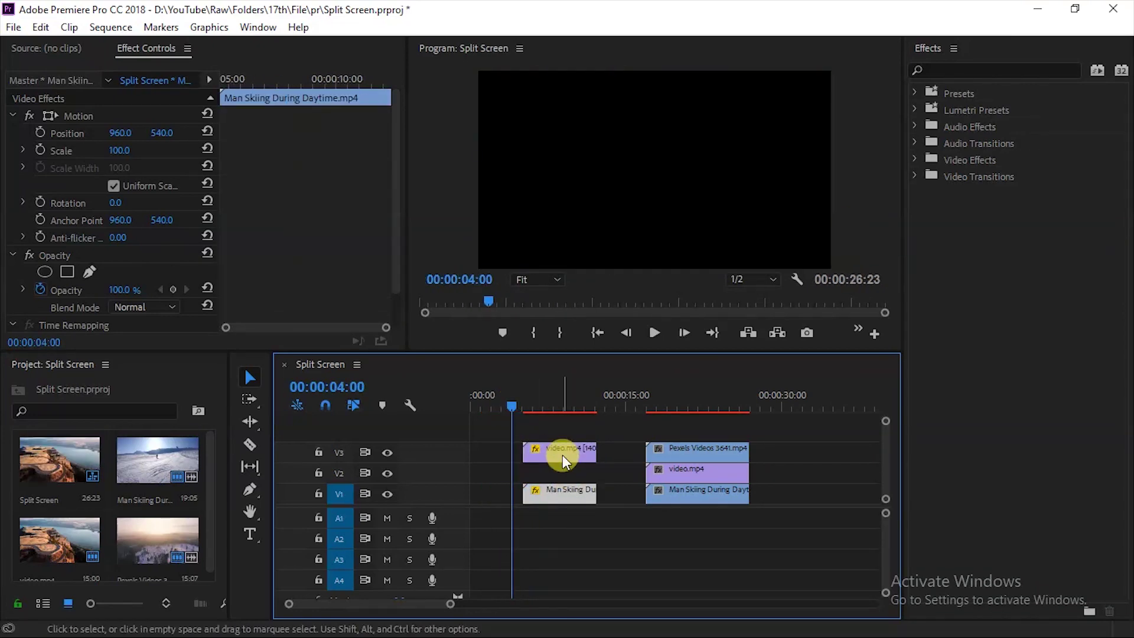
drag(563, 455, 566, 471)
drag(513, 409, 551, 408)
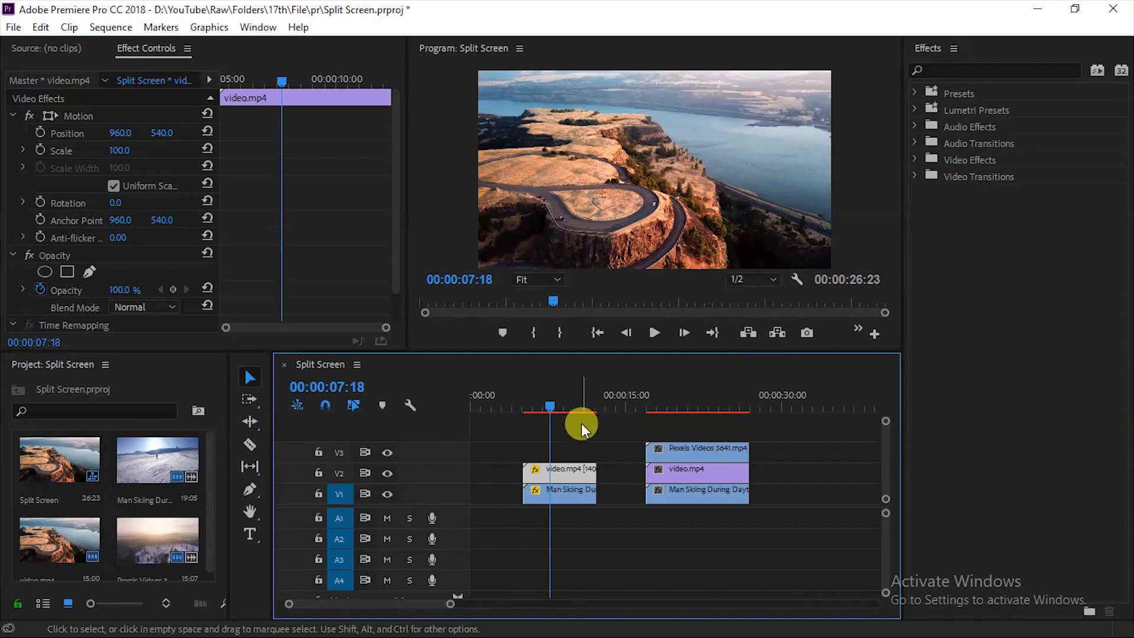
Search 'line' in Effects and apply Linear Wipe to the aerial clip on V2.
click(950, 71)
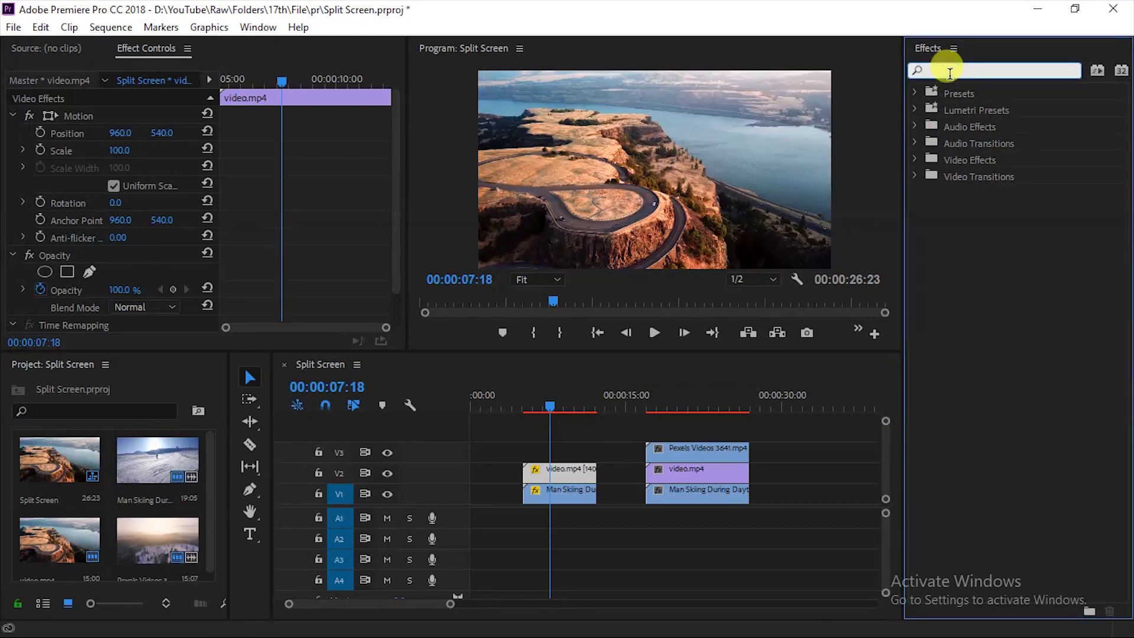
text(li)
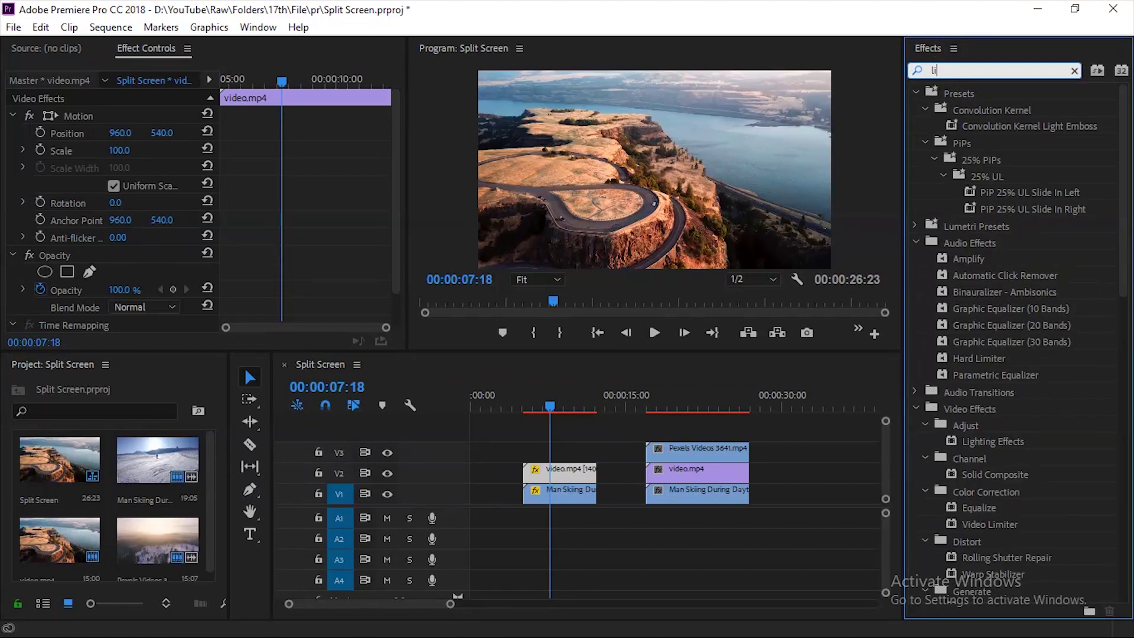
text(near wip)
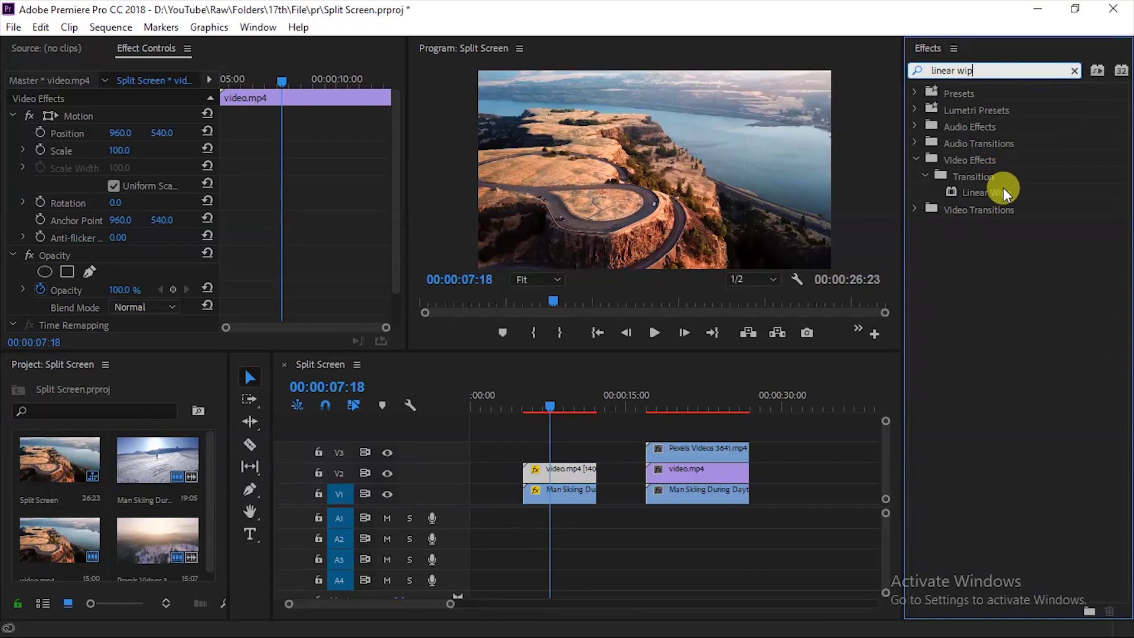
mouse_move(1003, 192)
mouse_down()
mouse_move(725, 311)
mouse_move(995, 193)
mouse_up()
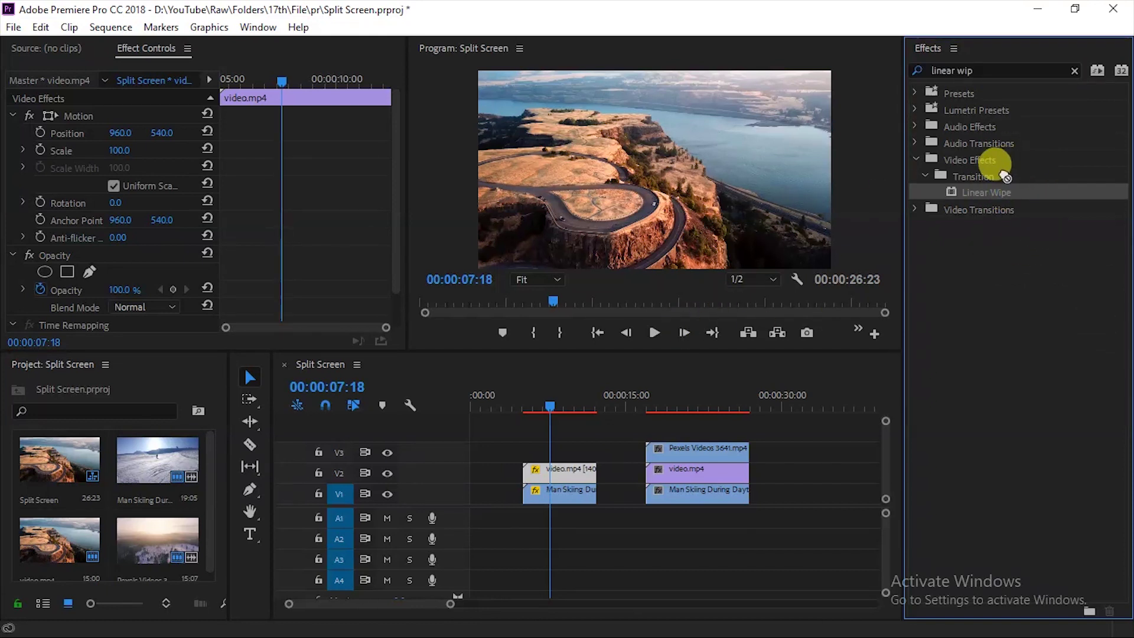
drag(996, 194, 573, 471)
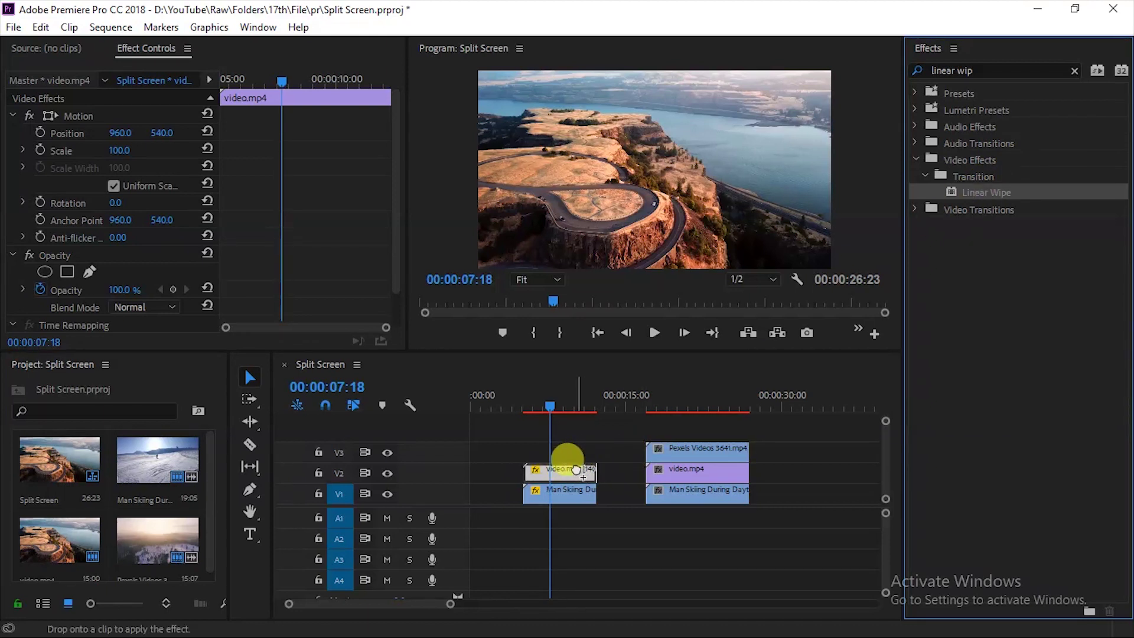
drag(575, 471, 575, 470)
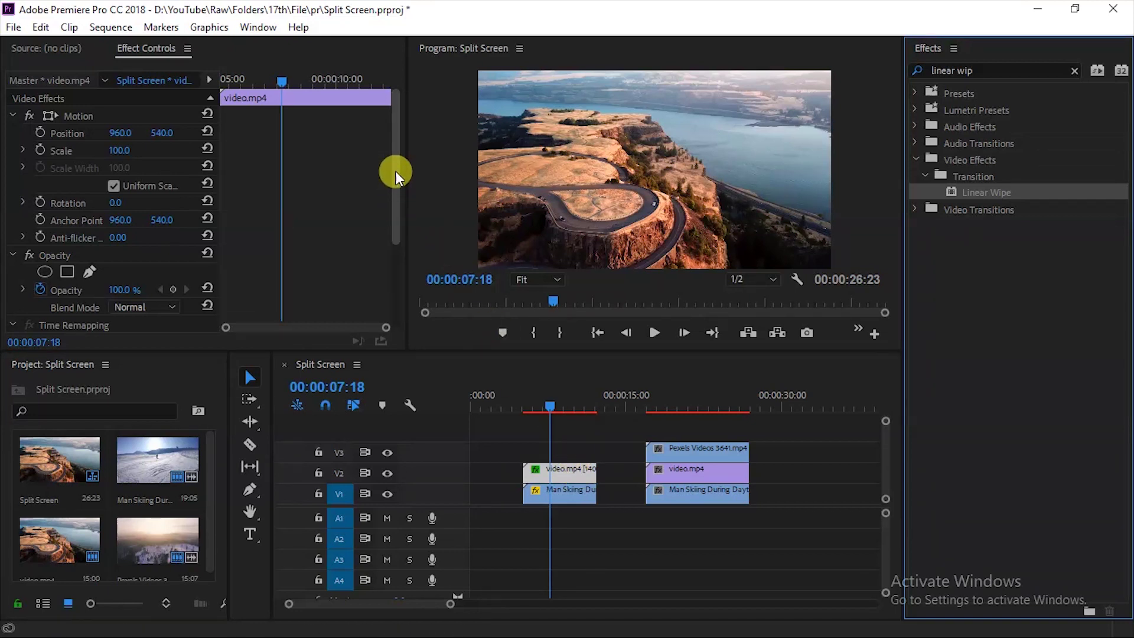
Set the Linear Wipe Transition Completion to 50% in Effect Controls.
drag(395, 171, 392, 272)
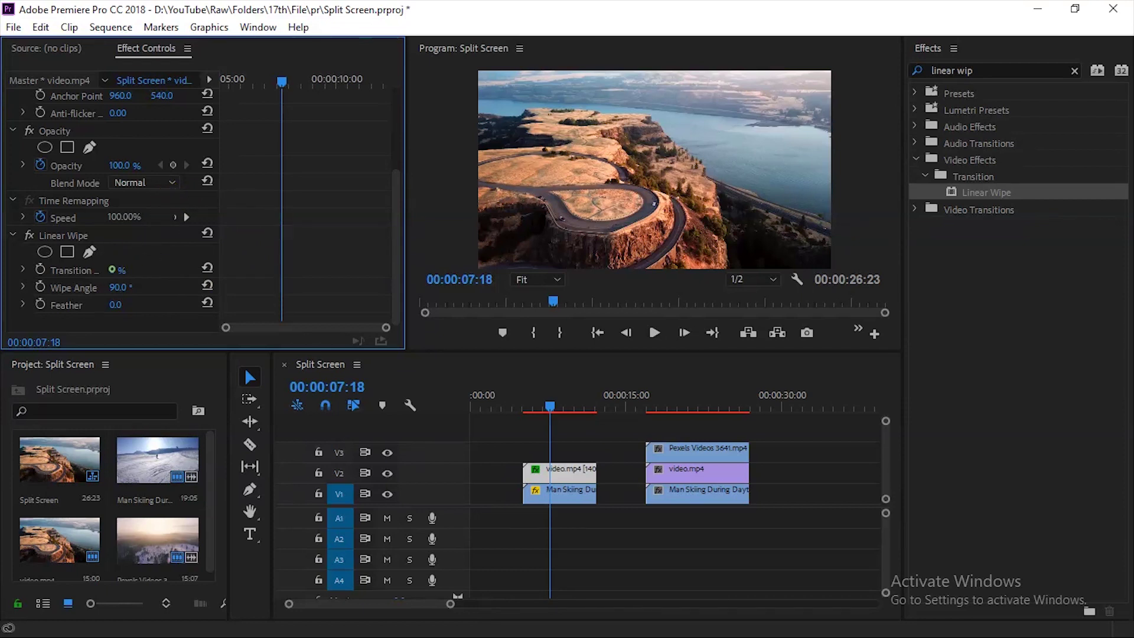
drag(111, 270, 141, 270)
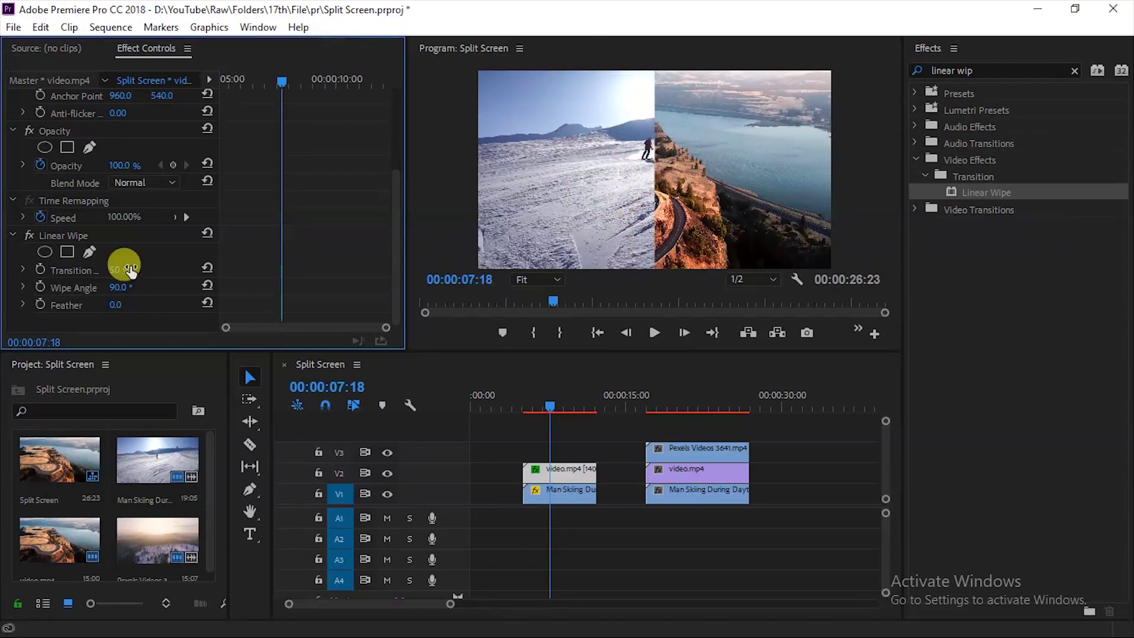
click(552, 403)
Scrub and play the sequence to check the skier/cliff road split.
drag(552, 403, 548, 402)
key(space)
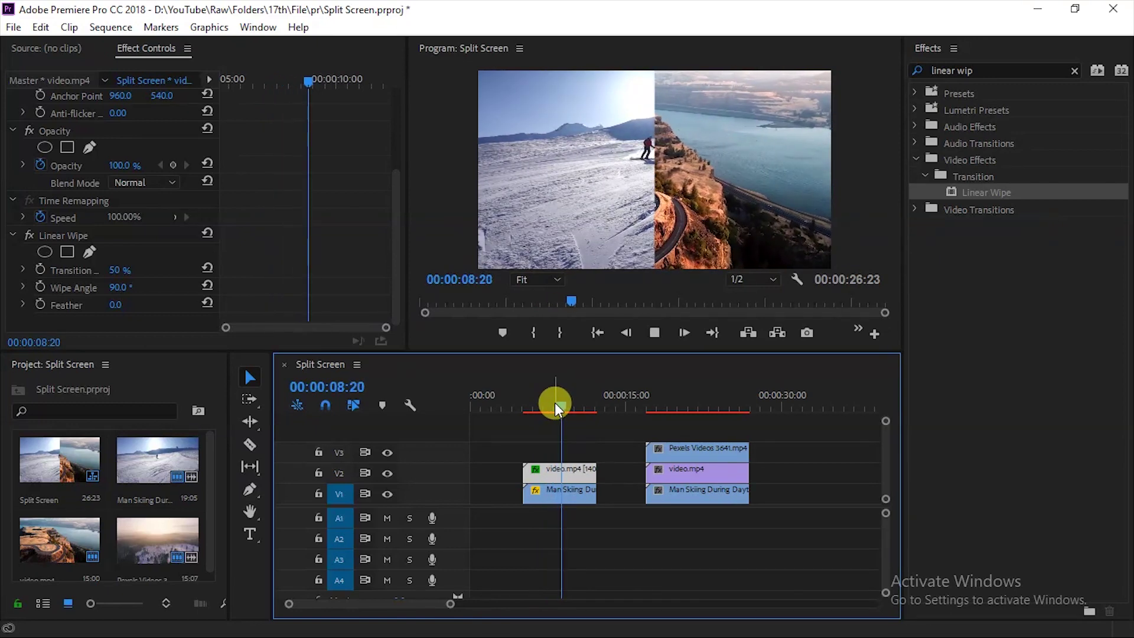
drag(554, 403, 551, 405)
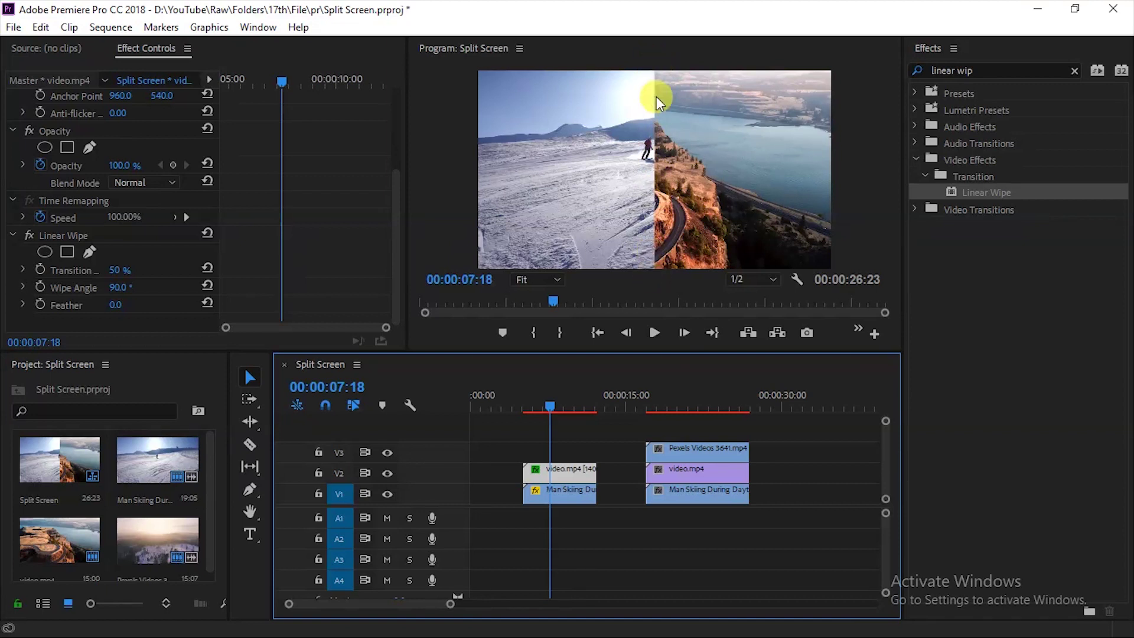
click(121, 287)
Tilt the Linear Wipe's Wipe Angle to about 152° for a diagonal split.
drag(121, 287, 159, 287)
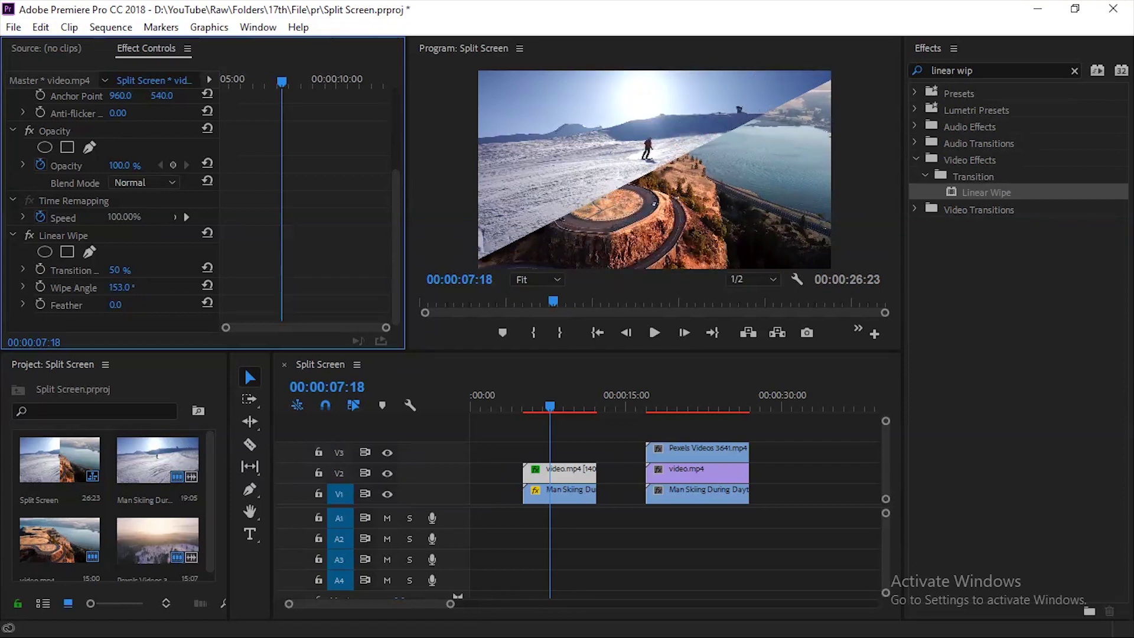
drag(159, 287, 157, 287)
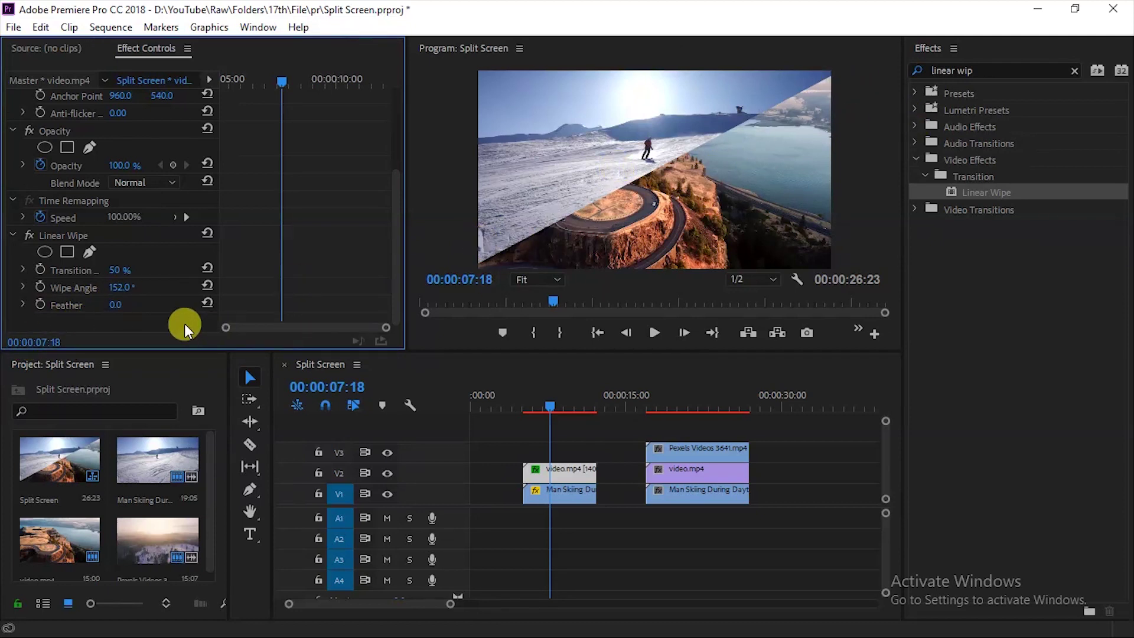
Raise the Linear Wipe Feather to 110 and play back to review the softened seam.
mouse_move(117, 307)
mouse_down()
mouse_move(154, 306)
mouse_move(137, 306)
mouse_up()
key(space)
drag(571, 402, 590, 403)
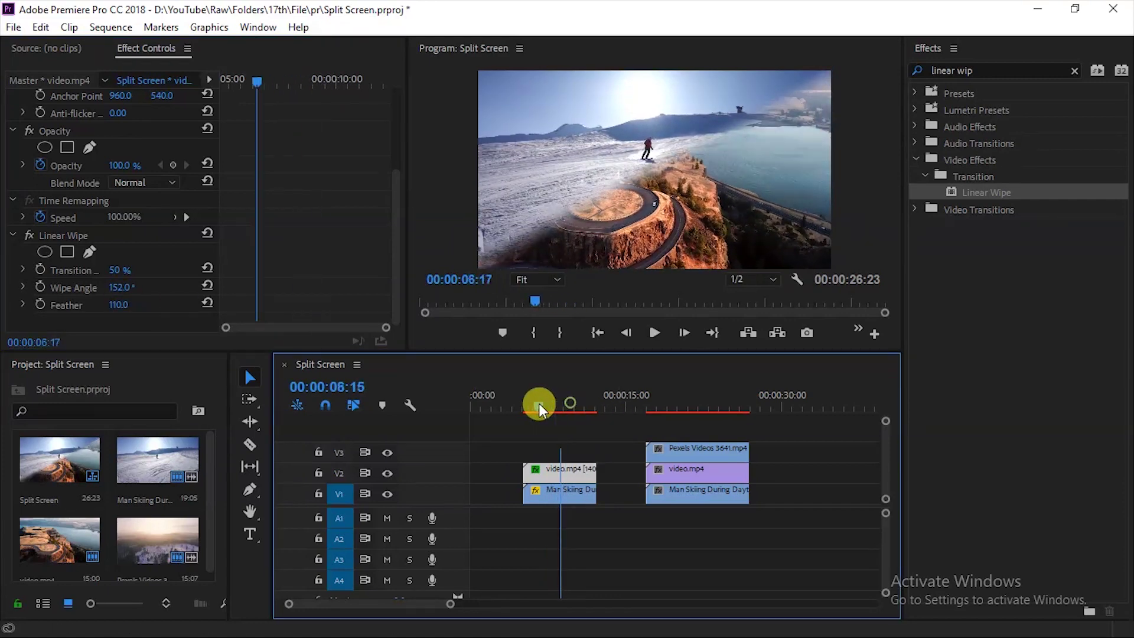
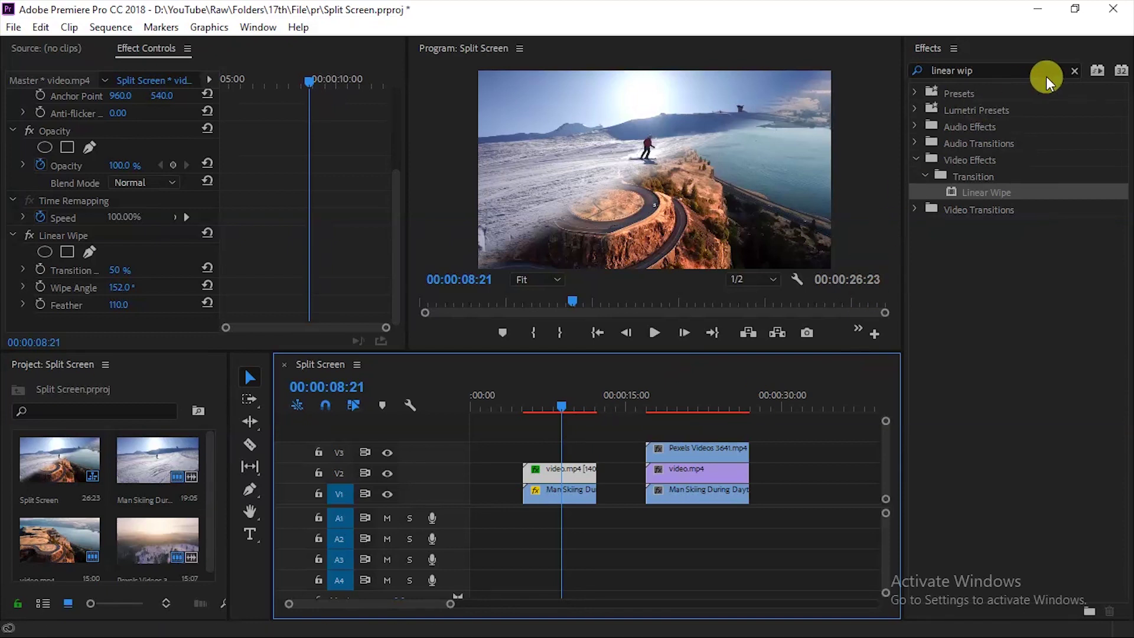
Clear the Effects search and filter the list to 'crop'.
click(1073, 72)
click(1023, 68)
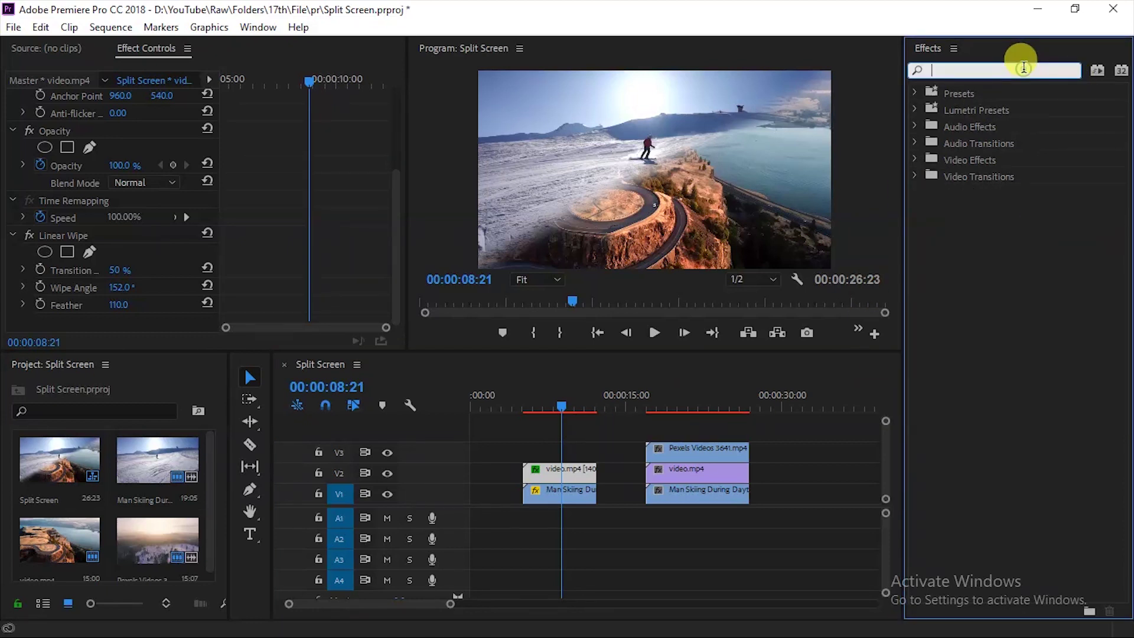
text(crop)
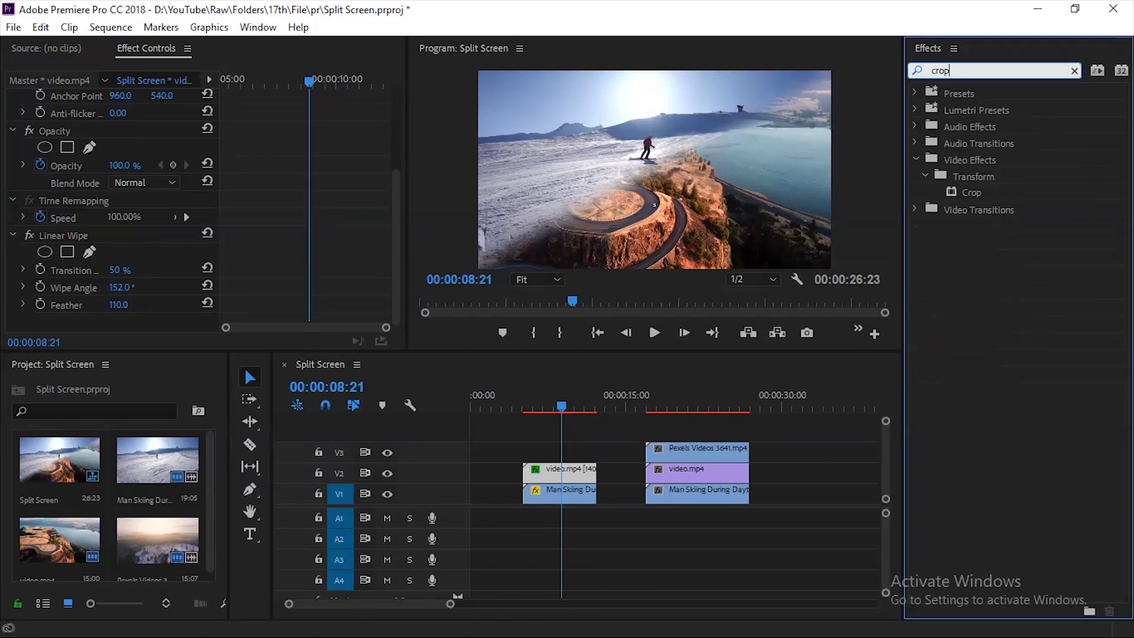
Scrub to the stacked clips near 19 seconds and apply Crop to the top-track clip.
drag(610, 403, 665, 403)
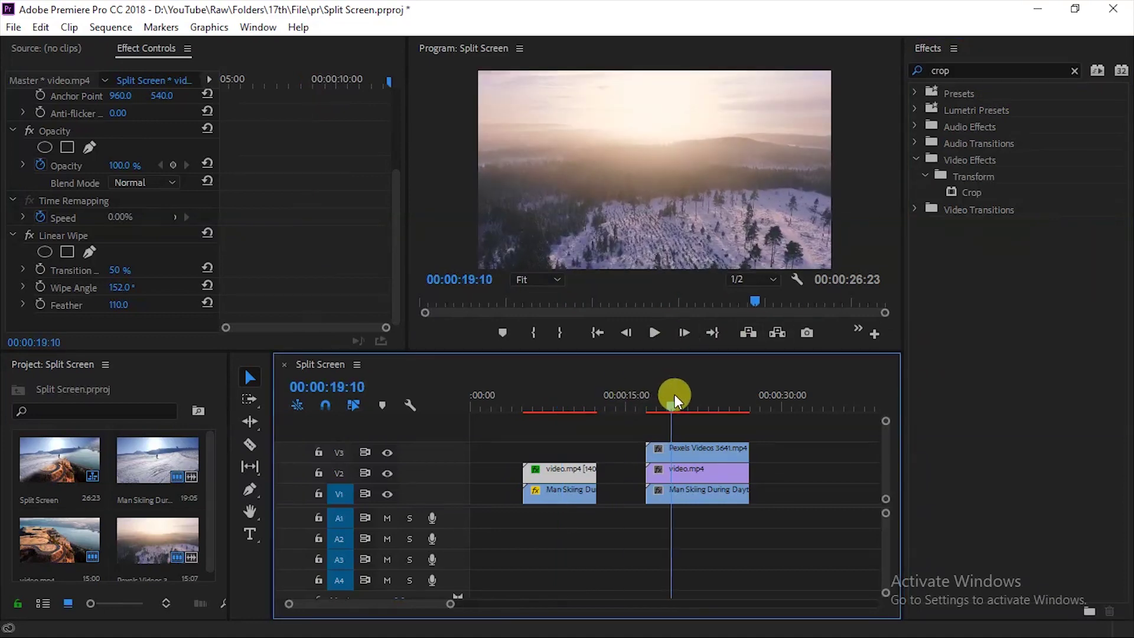
drag(665, 403, 674, 405)
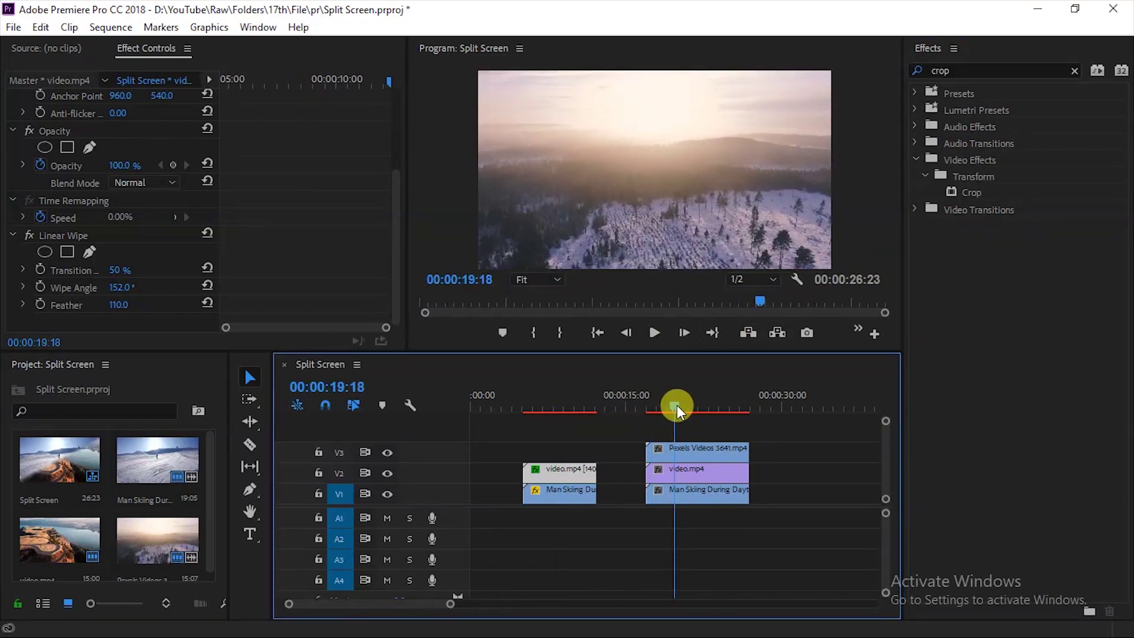
mouse_move(674, 403)
mouse_down()
mouse_move(689, 404)
mouse_move(669, 404)
mouse_up()
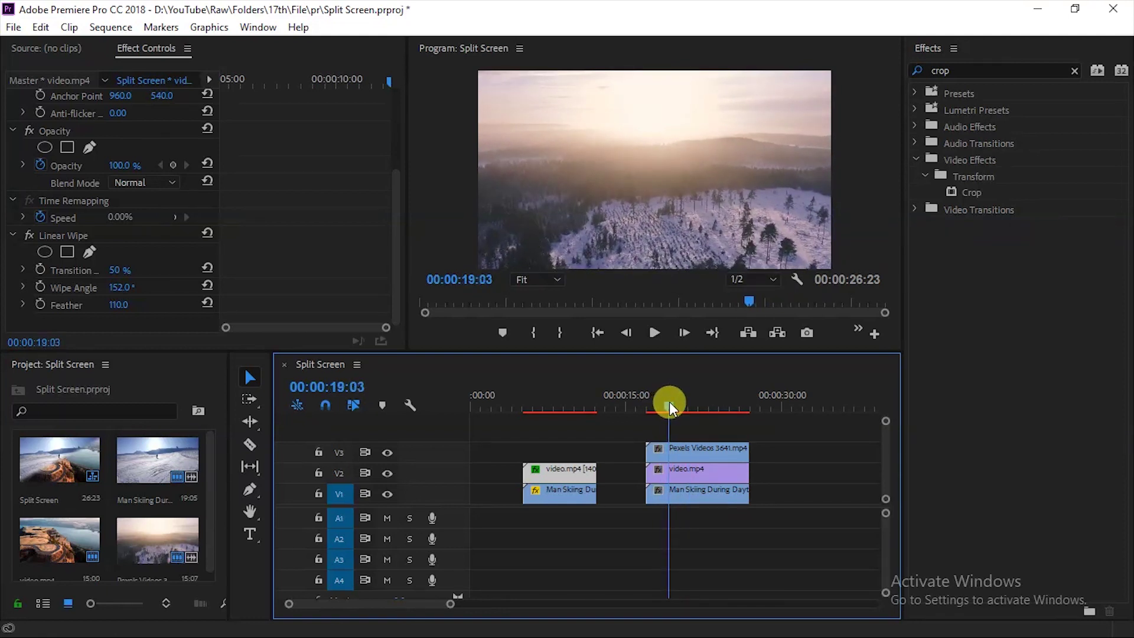
drag(975, 192, 700, 449)
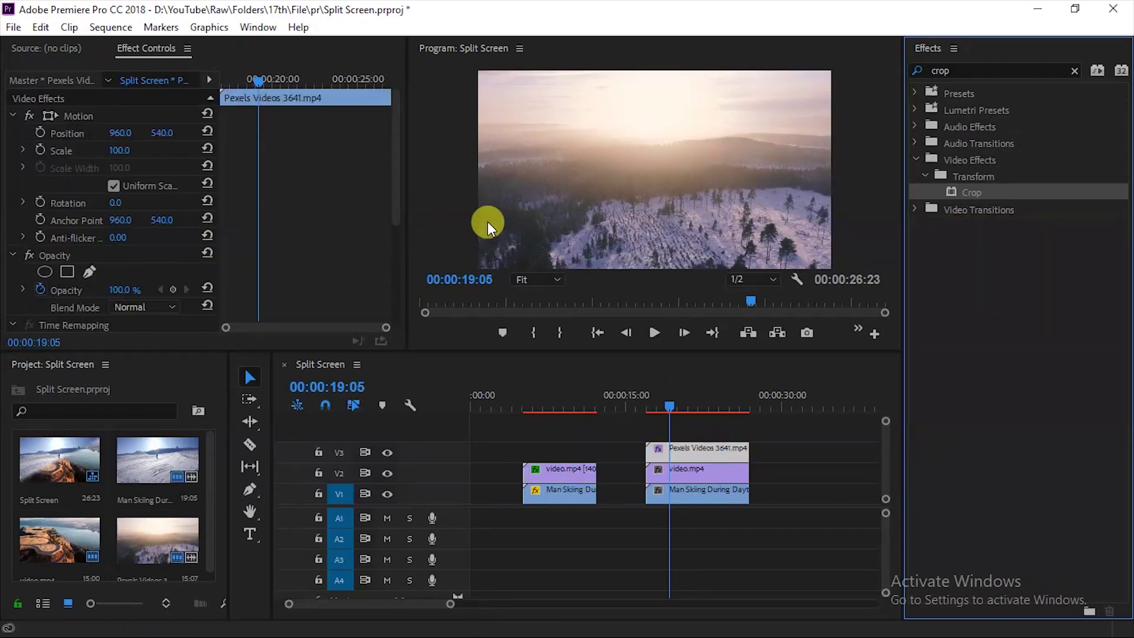
Try a Left crop on Pexels Videos 3641.mp4, reset it to 0%, then drag Right.
drag(395, 145, 389, 243)
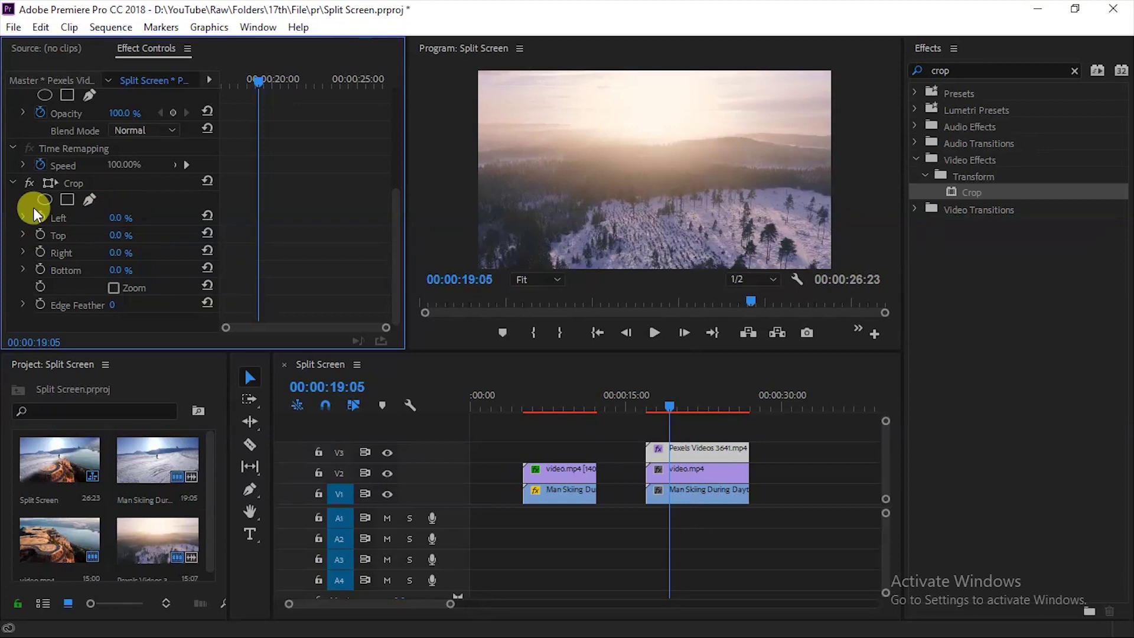
mouse_move(115, 218)
mouse_down()
mouse_move(139, 217)
mouse_move(119, 219)
mouse_up()
text(26)
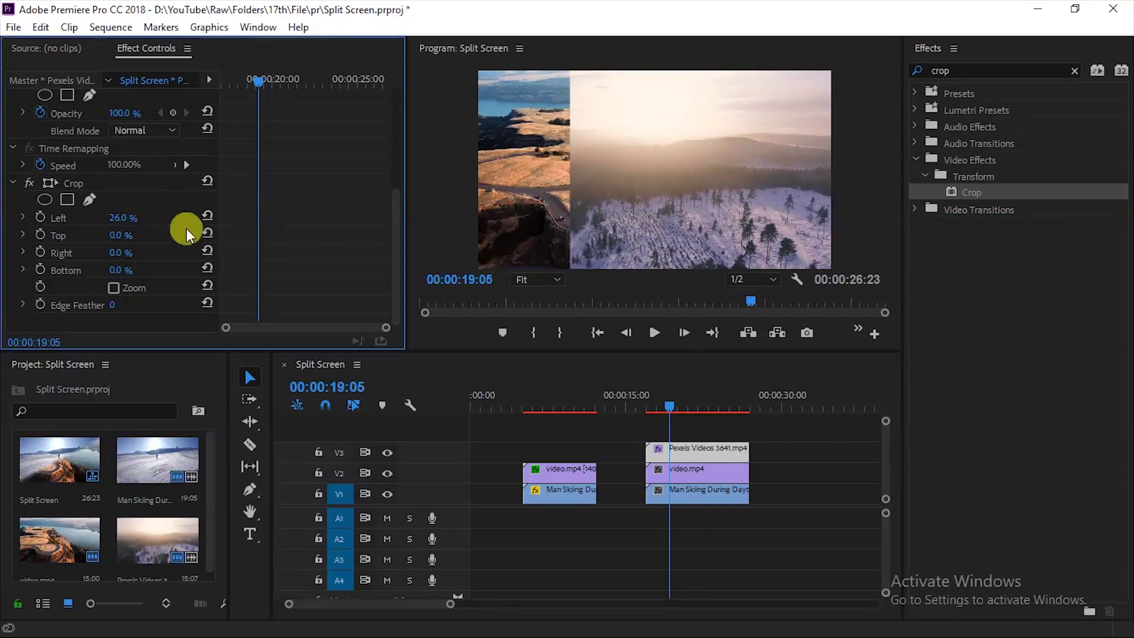
click(208, 215)
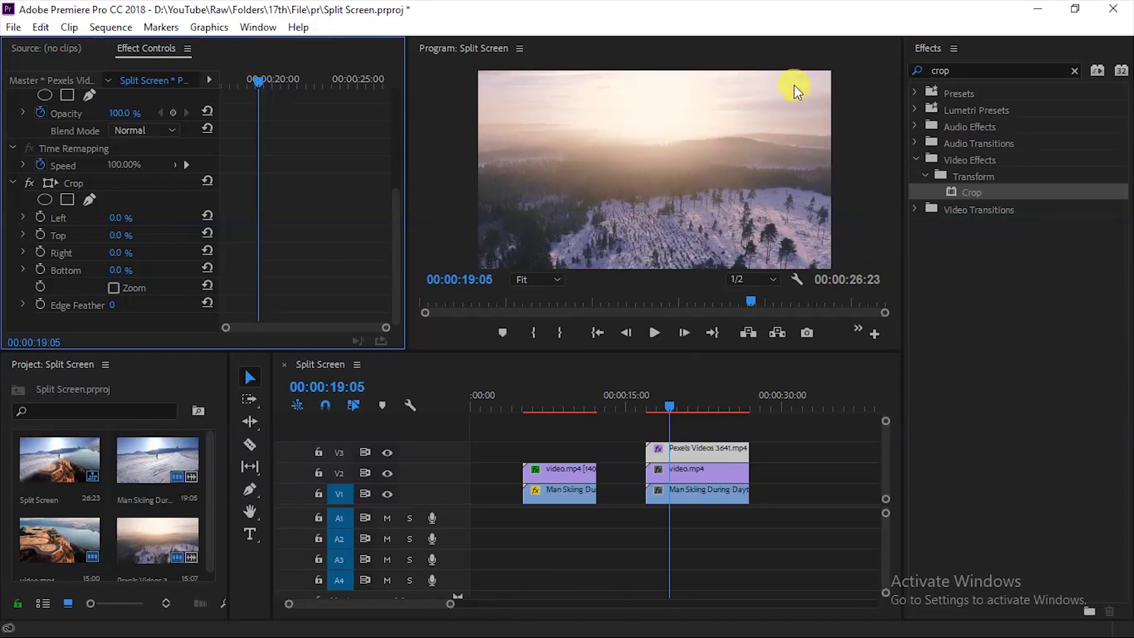
mouse_move(118, 252)
mouse_down()
mouse_move(152, 253)
mouse_move(130, 252)
mouse_up()
Set the forest clip's Crop Right to 51% and apply Crop to the video.mp4 clip.
click(131, 248)
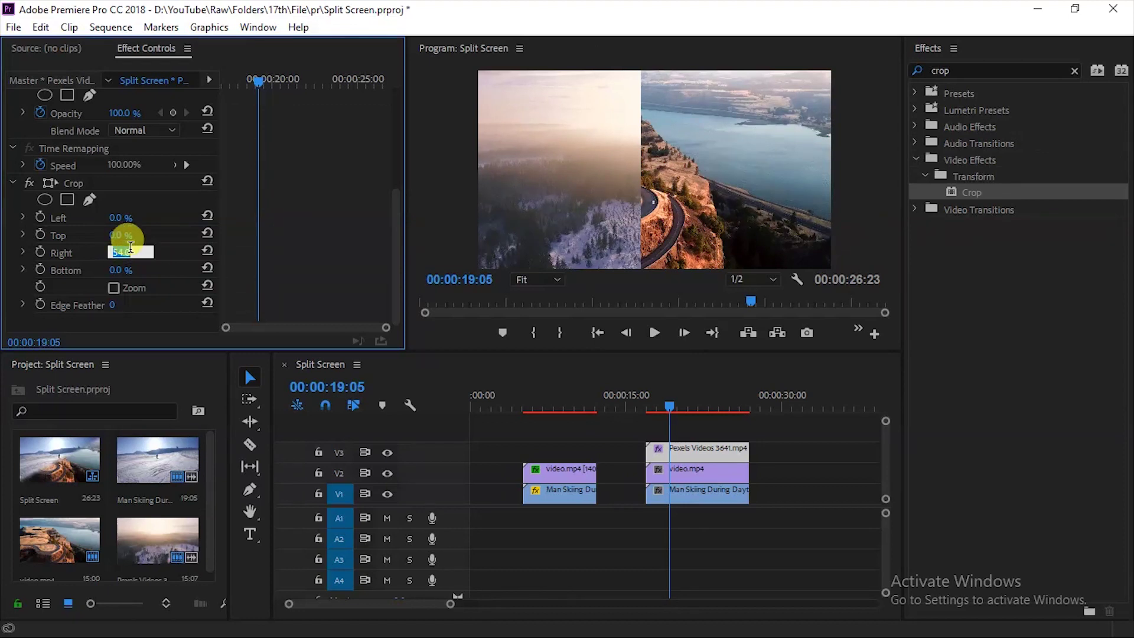
text(51)
key(Return)
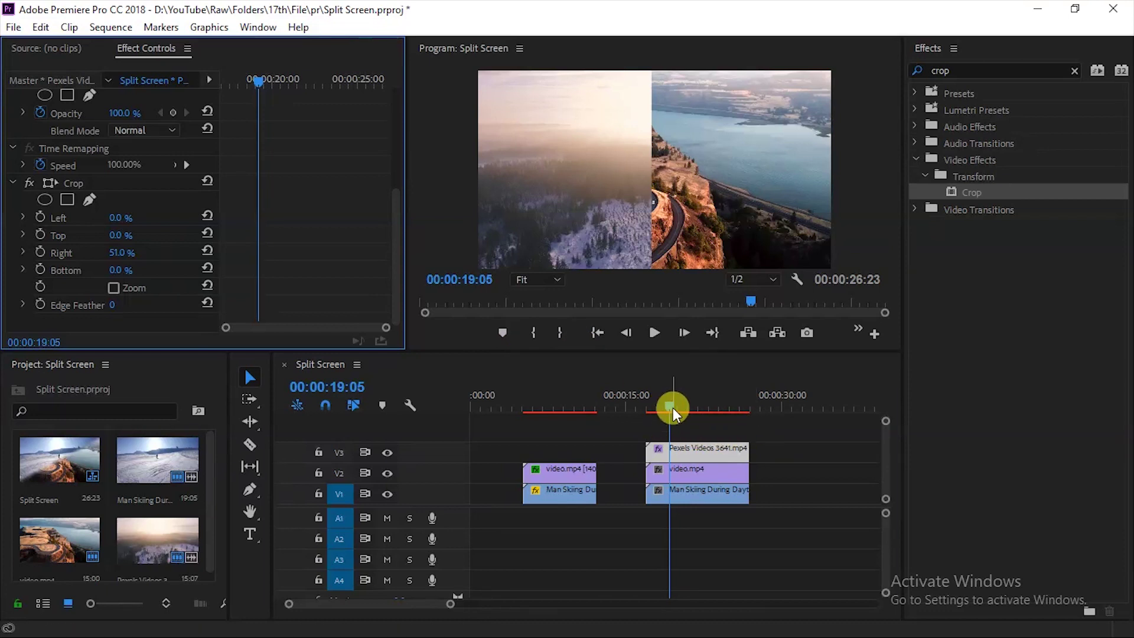
mouse_move(673, 408)
mouse_down()
mouse_move(654, 408)
mouse_move(677, 408)
mouse_up()
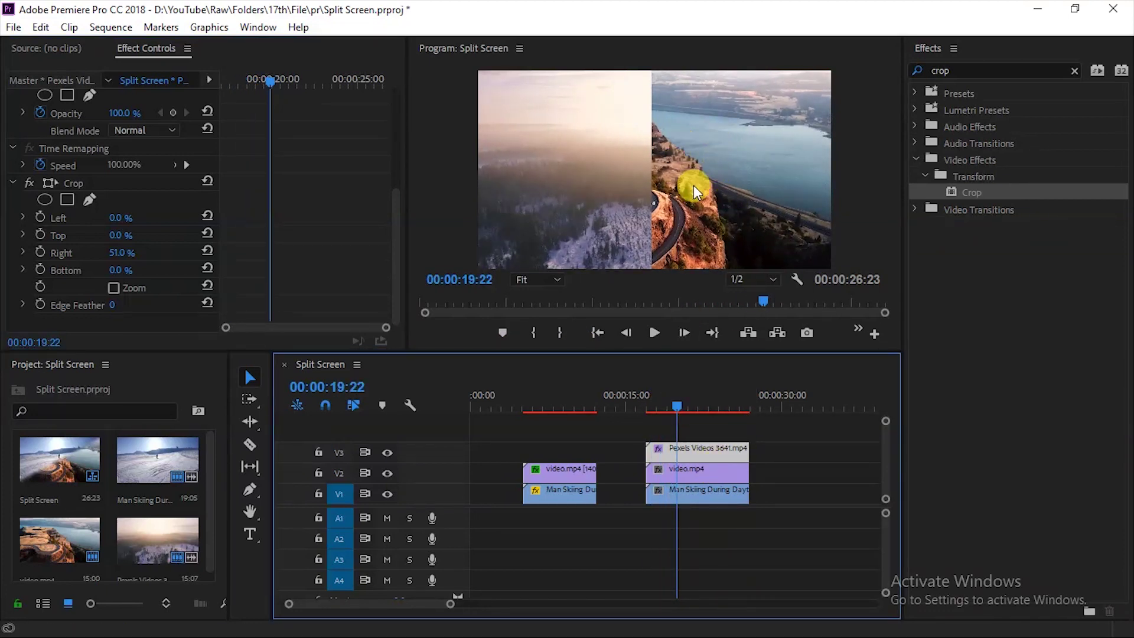
drag(974, 195, 688, 471)
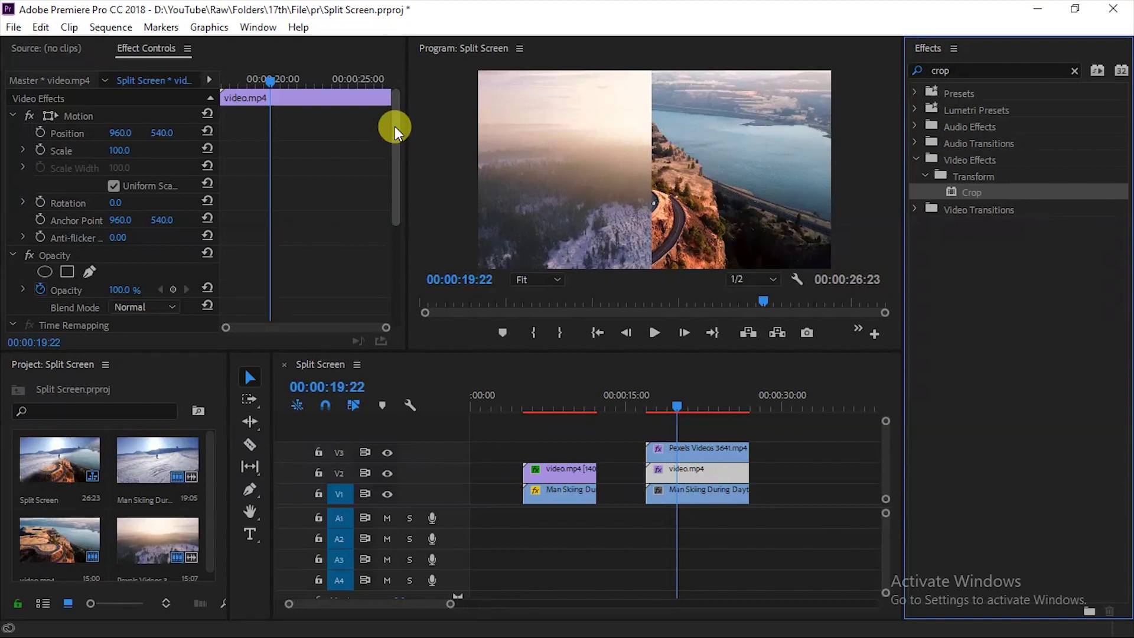
Crop video.mp4 51% from the bottom and 50% from the left, then select the skiing clip.
drag(395, 126, 386, 235)
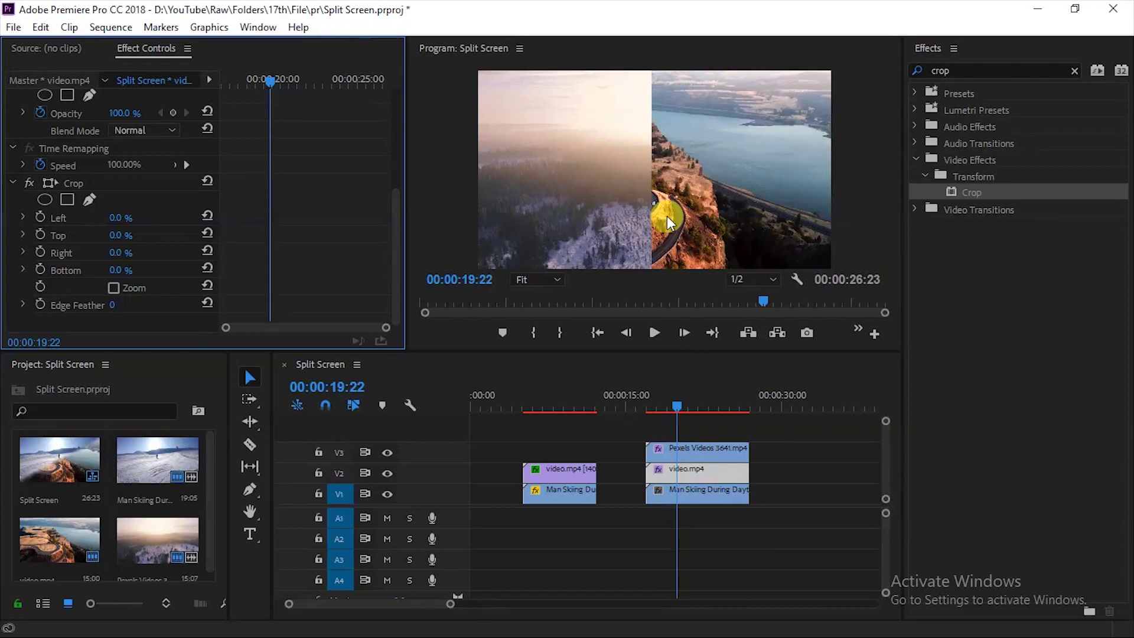
mouse_move(115, 270)
mouse_down()
mouse_move(155, 270)
mouse_move(123, 269)
mouse_up()
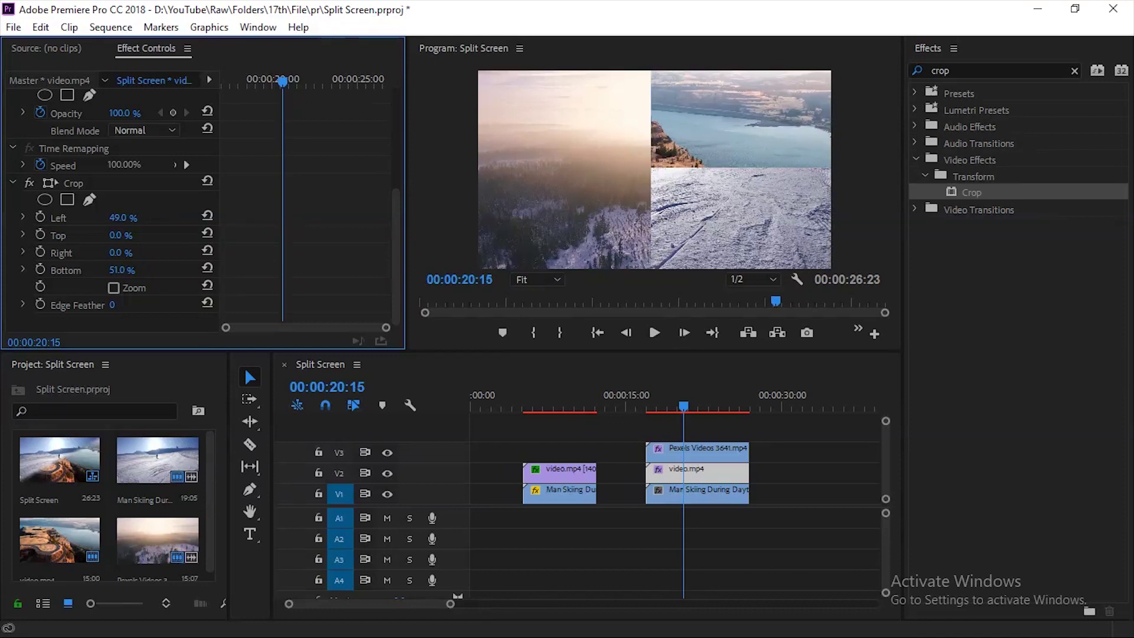
drag(652, 169, 686, 179)
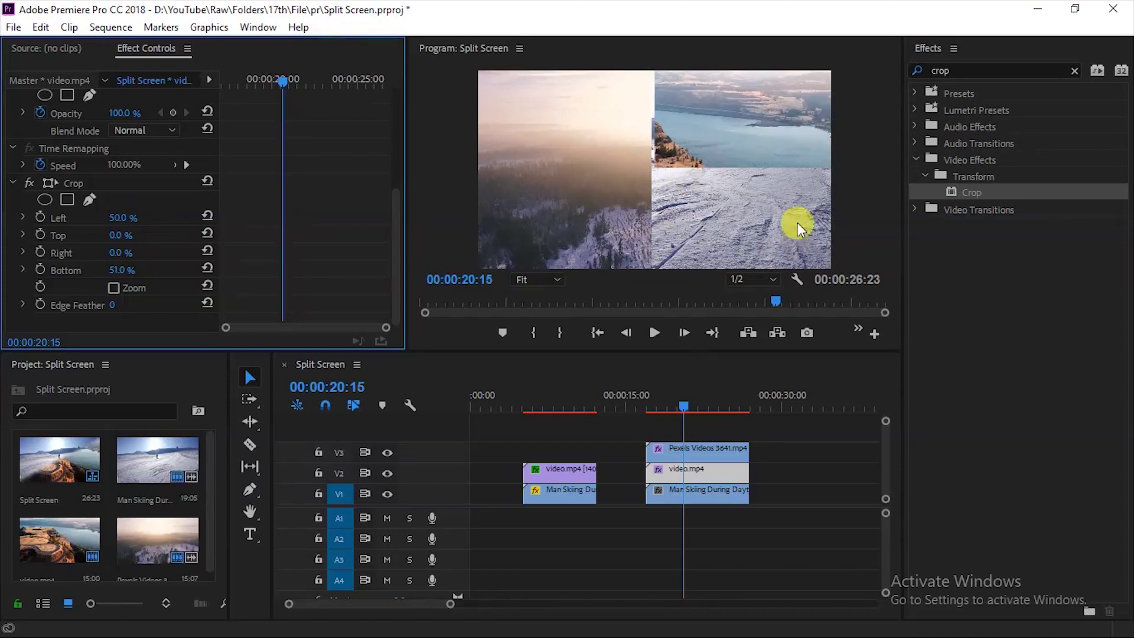
click(719, 498)
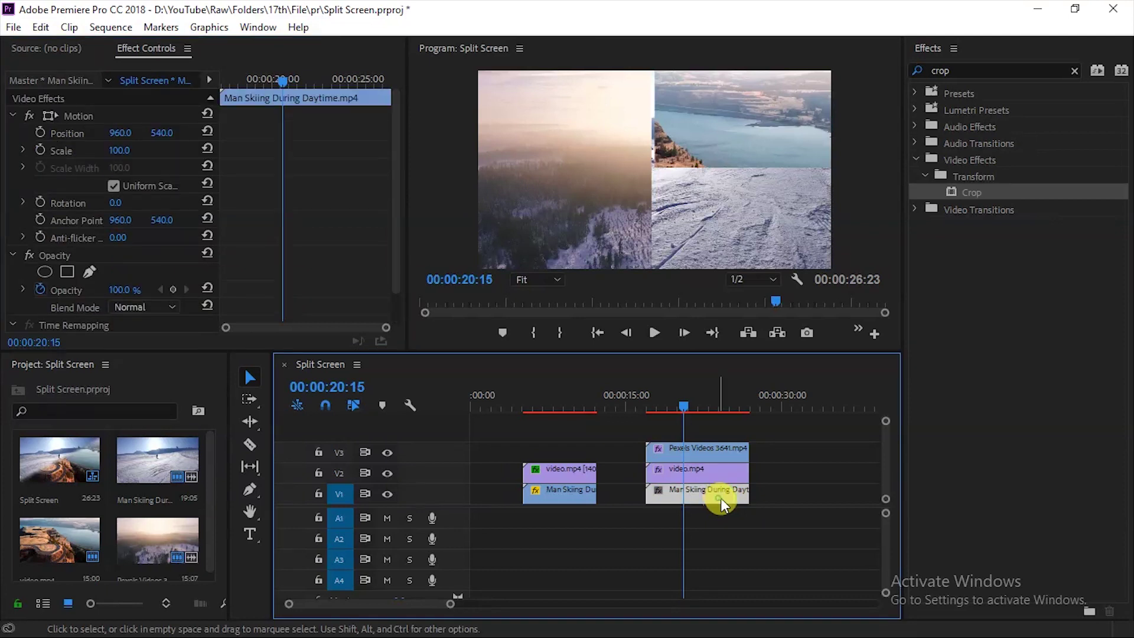
Apply Crop to the skiing clip with Top 52% and Left 50%, then play back the layout.
drag(979, 192, 688, 490)
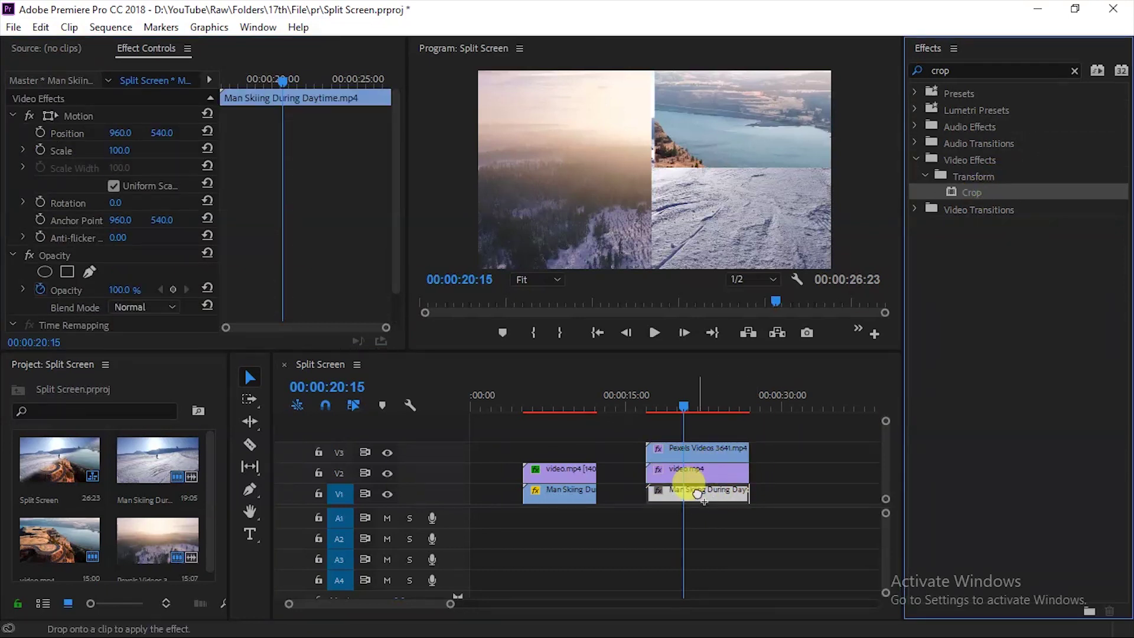
drag(398, 168, 388, 289)
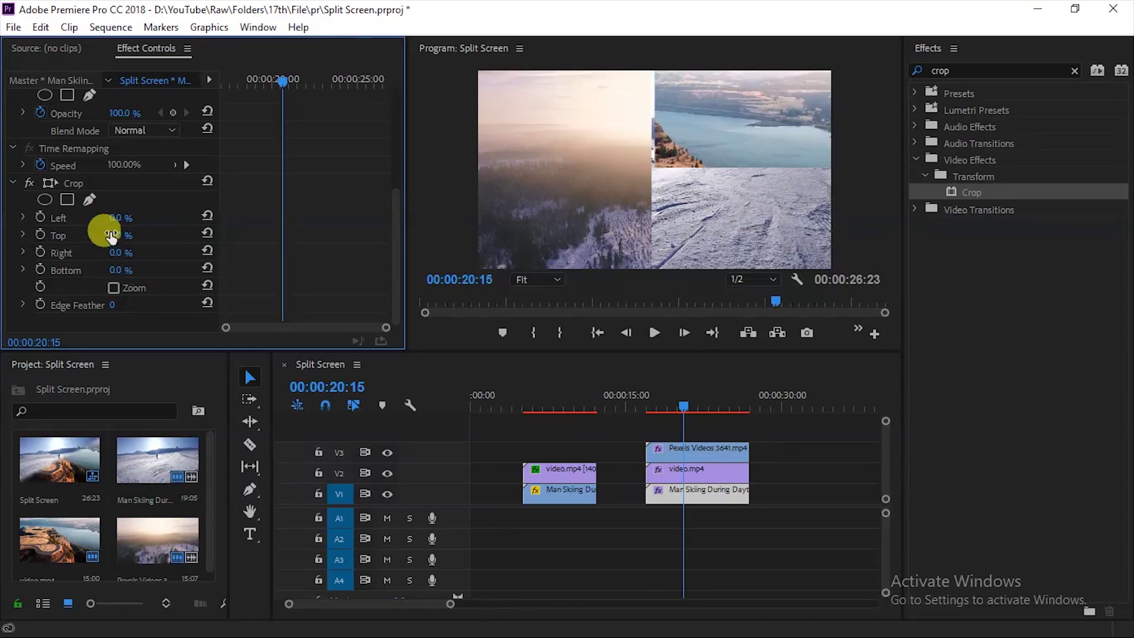
drag(114, 235, 119, 234)
text(50)
key(Return)
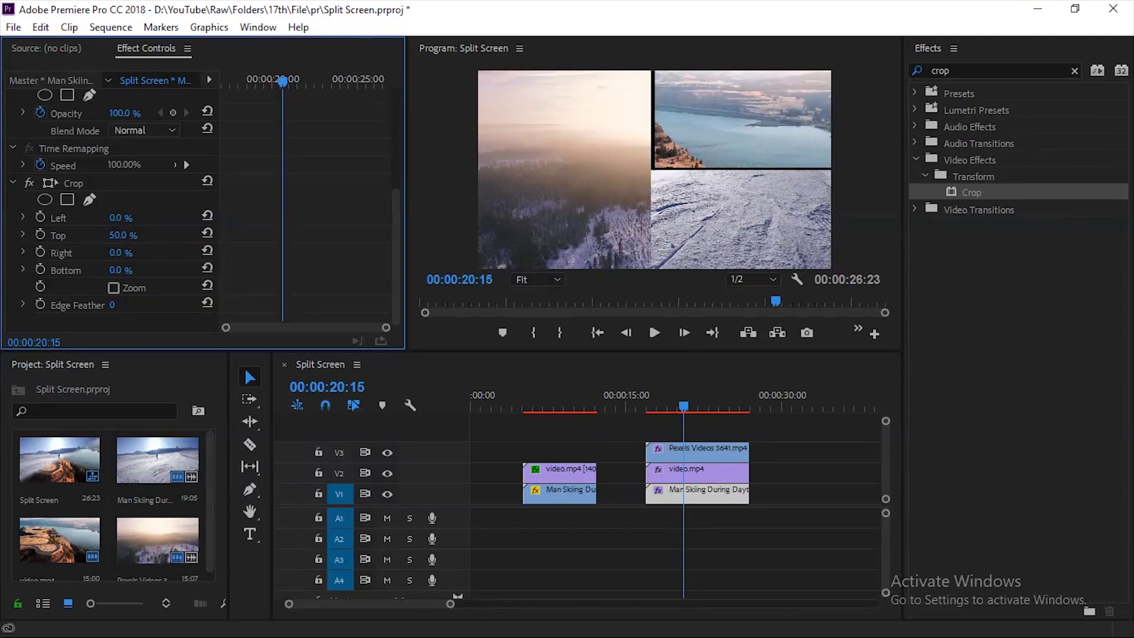
drag(115, 234, 136, 218)
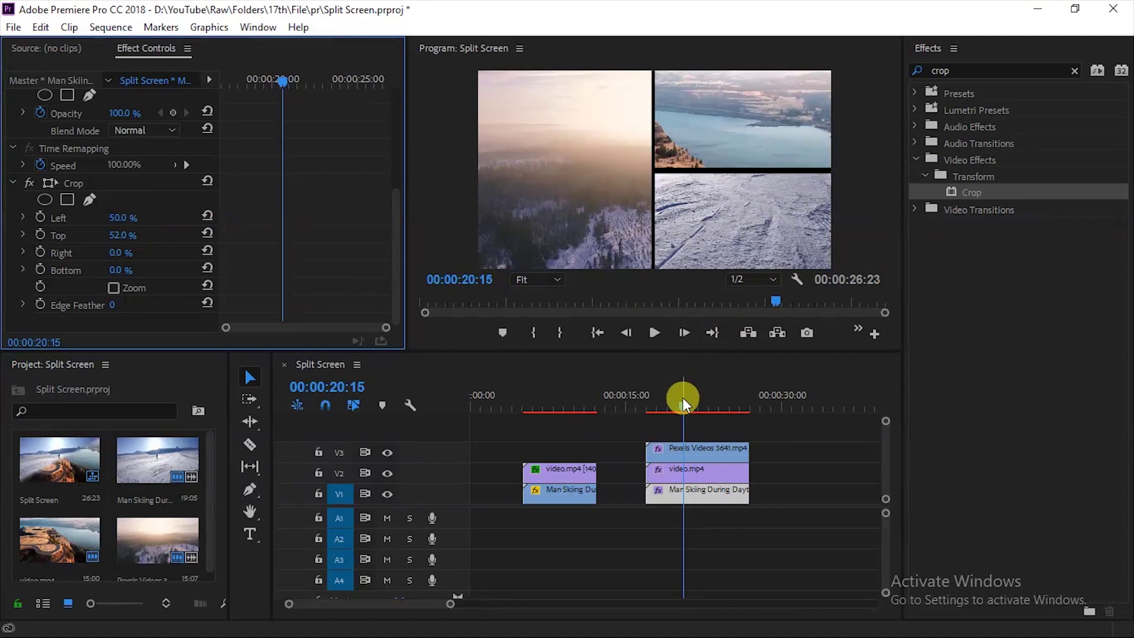
drag(686, 402, 661, 402)
key(space)
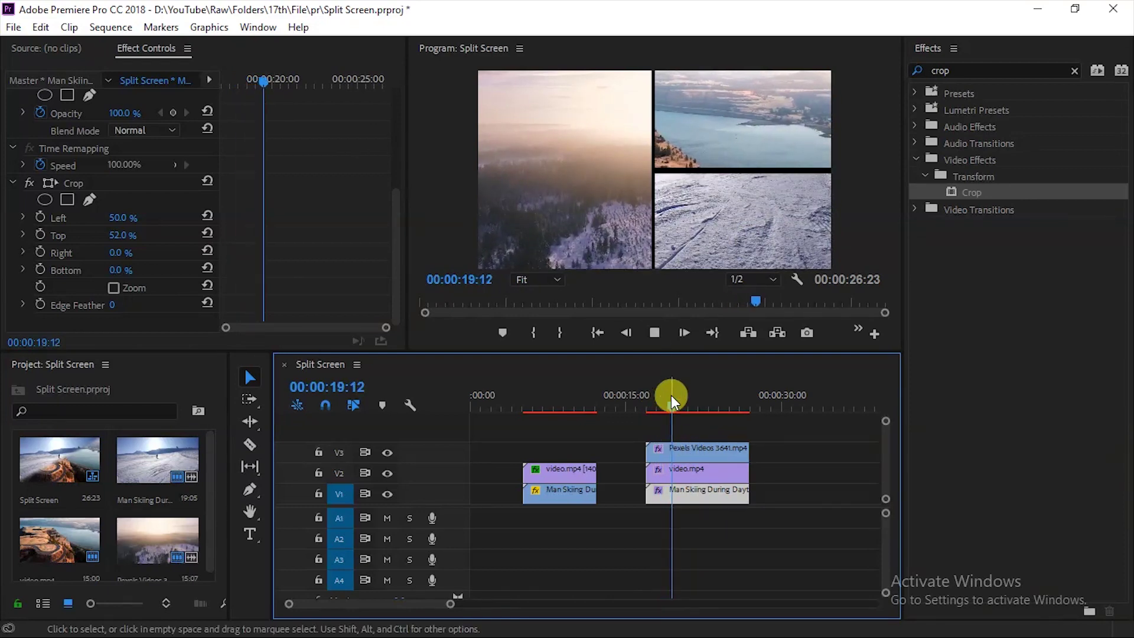
click(661, 405)
click(688, 410)
key(space)
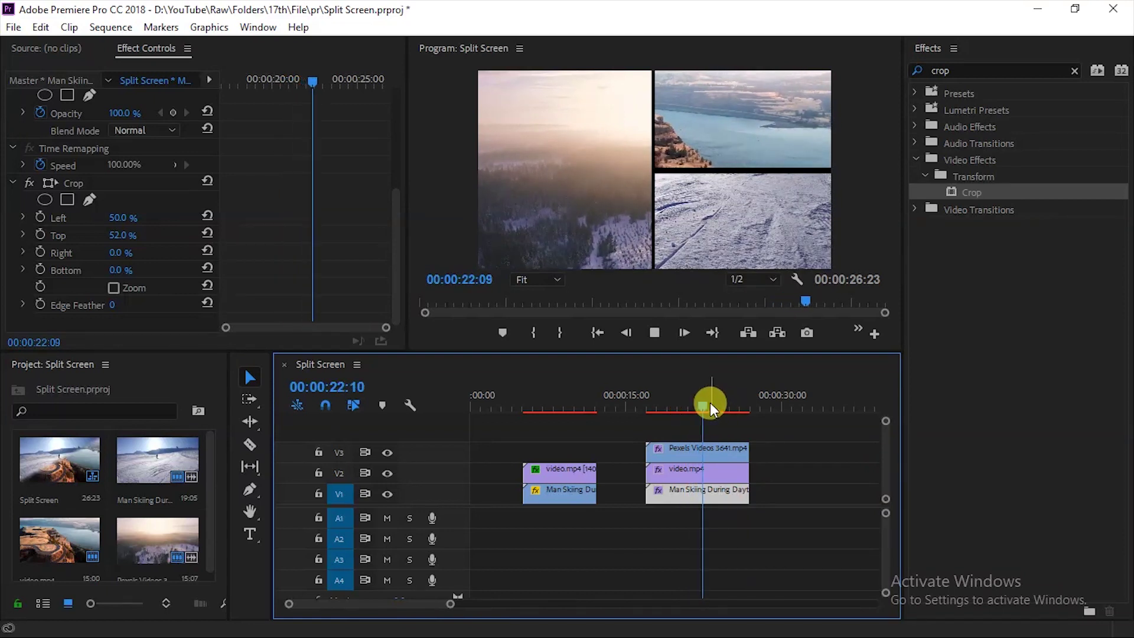
click(676, 403)
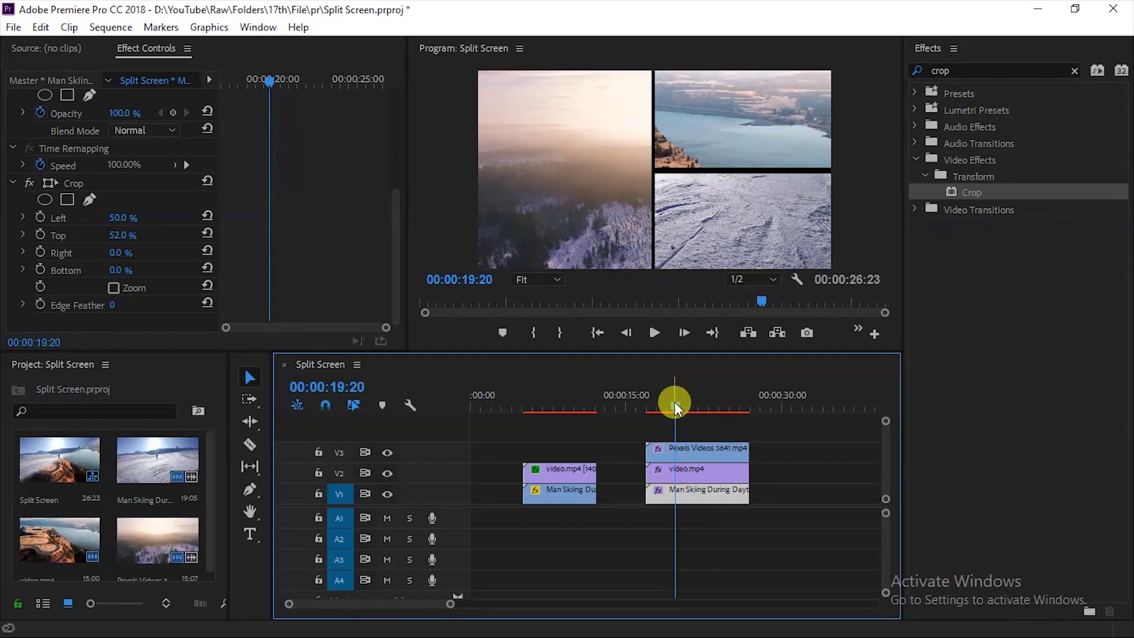
drag(671, 413, 675, 406)
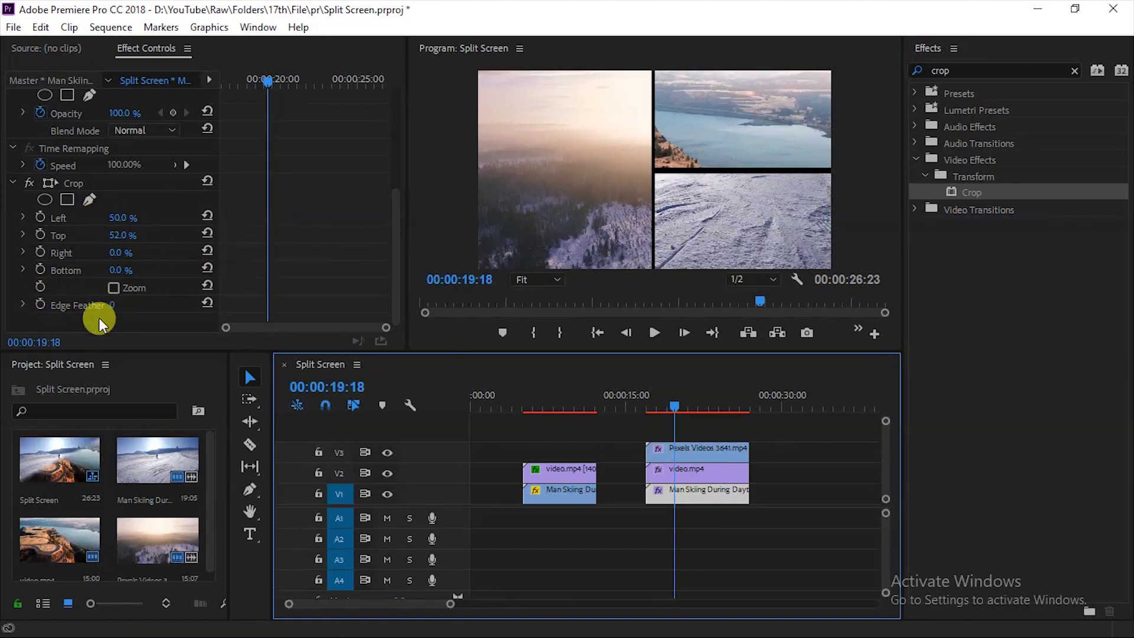
Select the forest clip and try Crop Edge Feather values up to 38, settling on 0.
click(697, 448)
drag(398, 140, 392, 256)
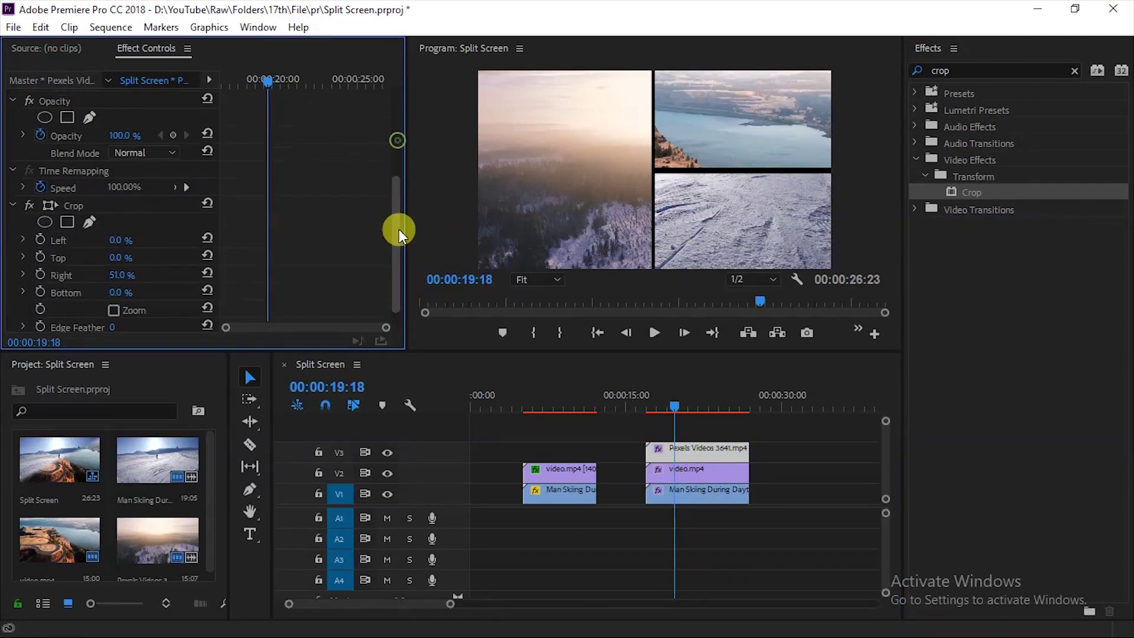
drag(116, 305, 122, 305)
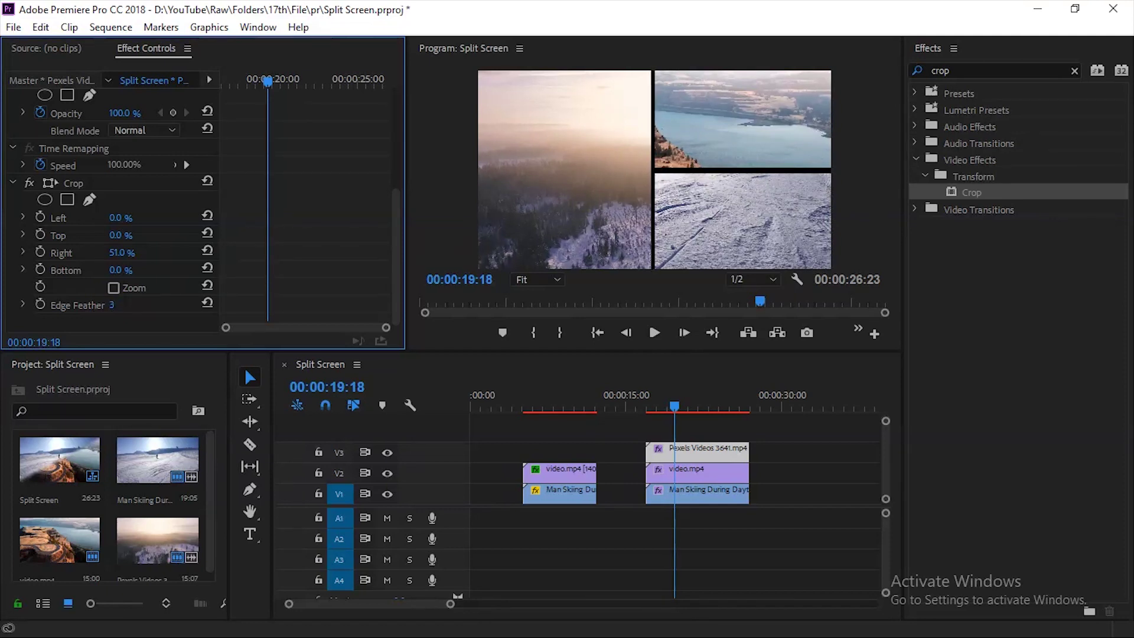
mouse_move(112, 305)
mouse_down()
mouse_move(143, 305)
mouse_move(131, 305)
mouse_up()
click(131, 304)
text(0)
key(Return)
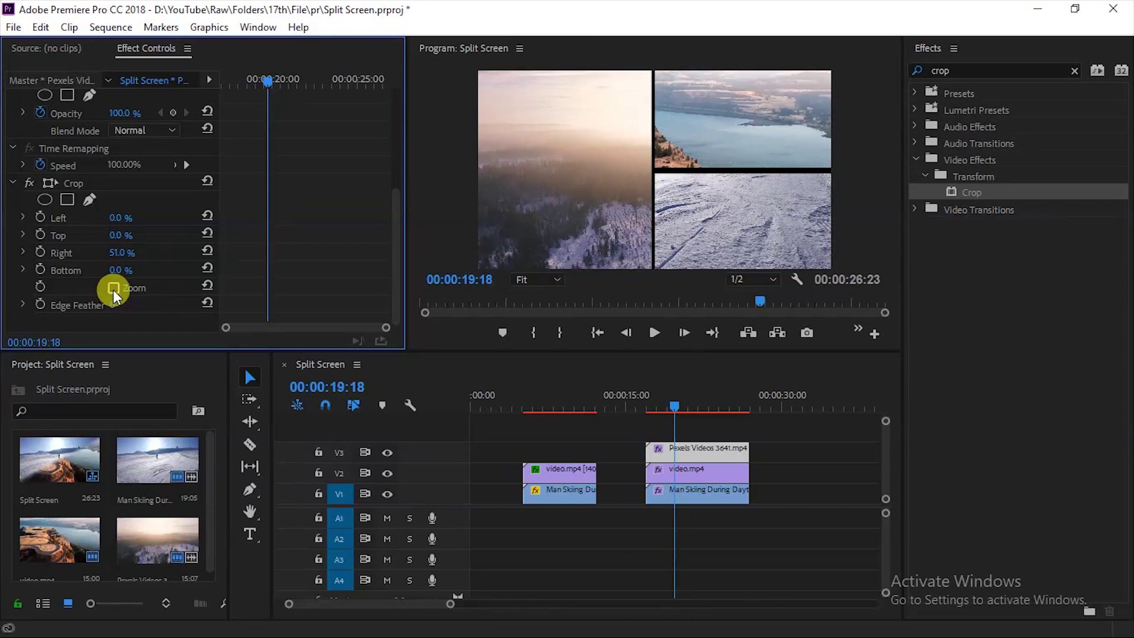
Toggle the Crop Zoom checkbox to compare results, leaving it off.
click(113, 289)
click(113, 291)
click(113, 291)
click(112, 291)
click(112, 291)
click(112, 290)
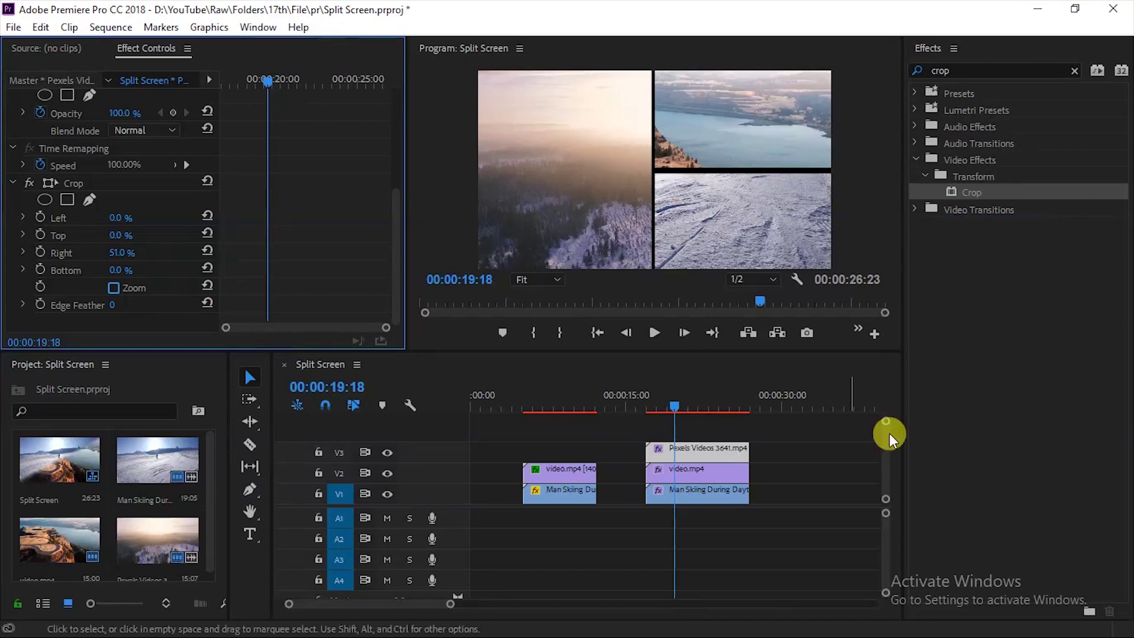
Set the forest clip's Edge Feather to 10, then select the video.mp4 lake clip.
mouse_move(676, 405)
mouse_down()
mouse_move(701, 405)
mouse_move(667, 406)
mouse_up()
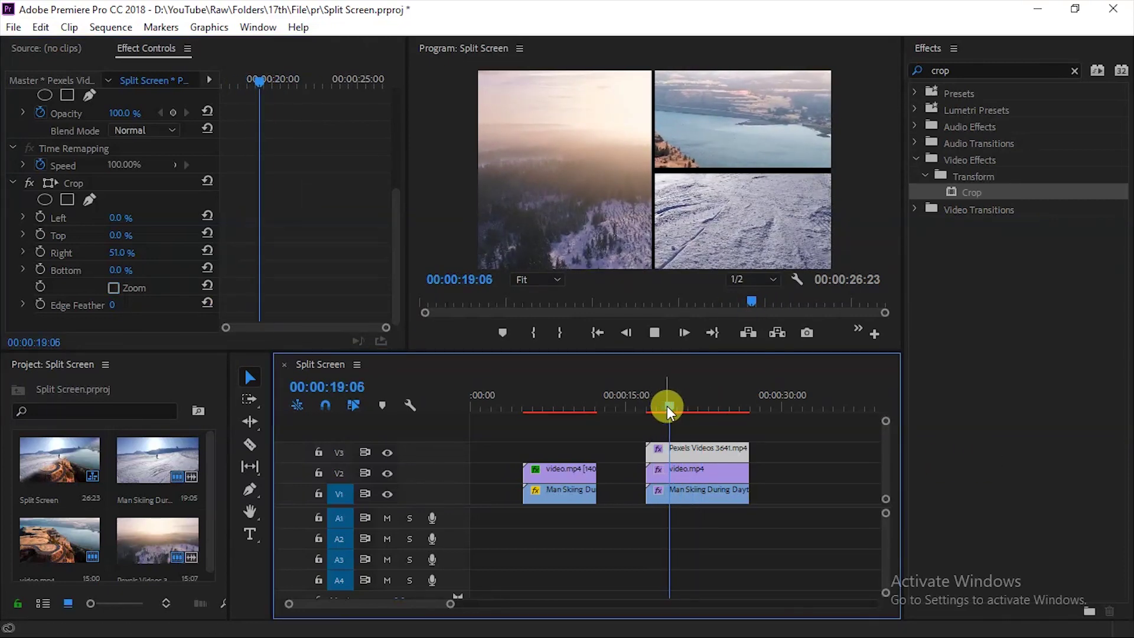
click(206, 301)
click(676, 444)
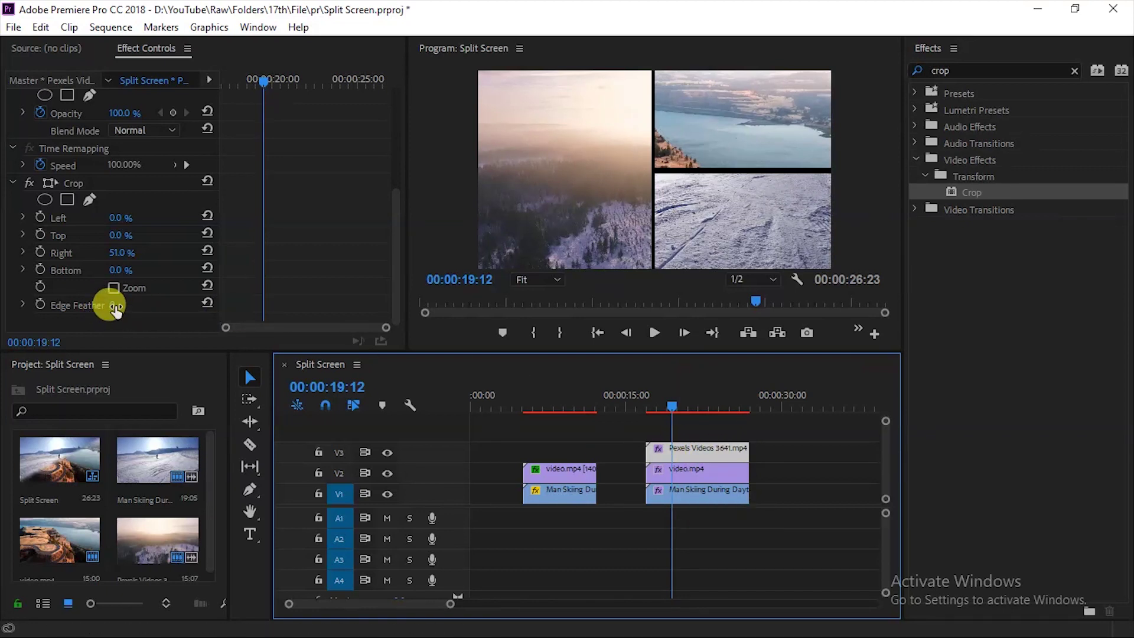
text(10)
click(692, 471)
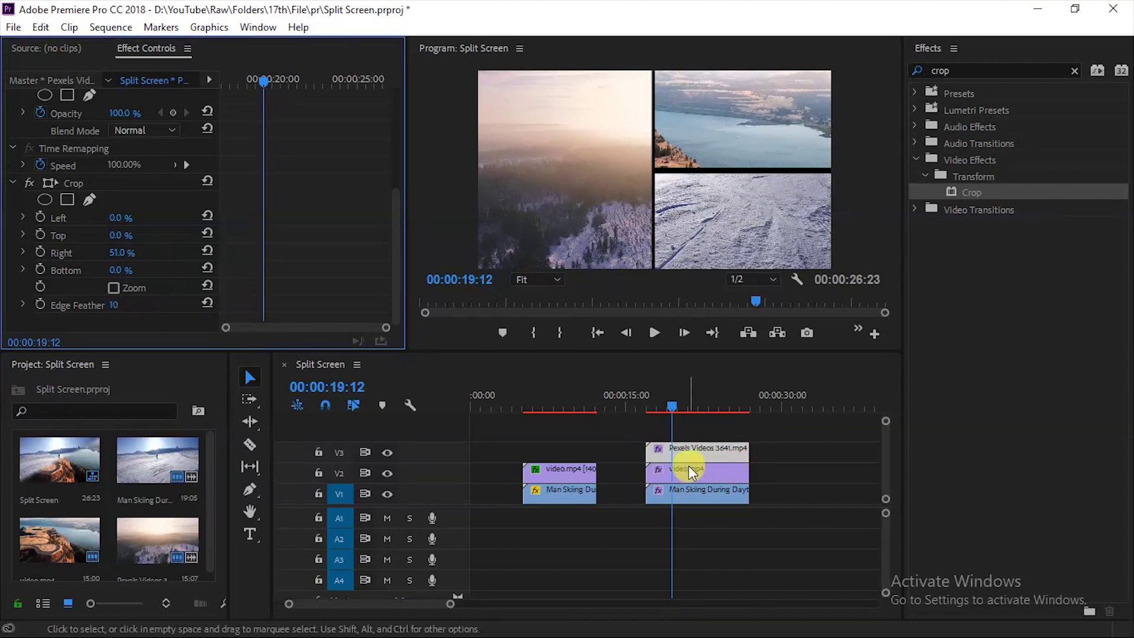
click(691, 471)
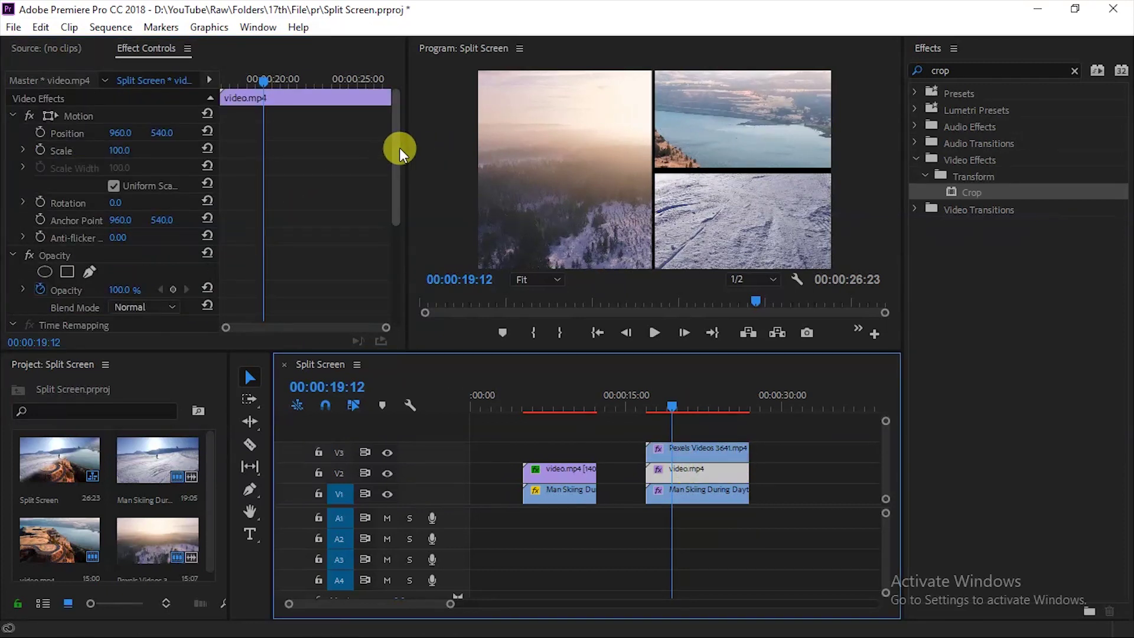
drag(397, 148, 395, 267)
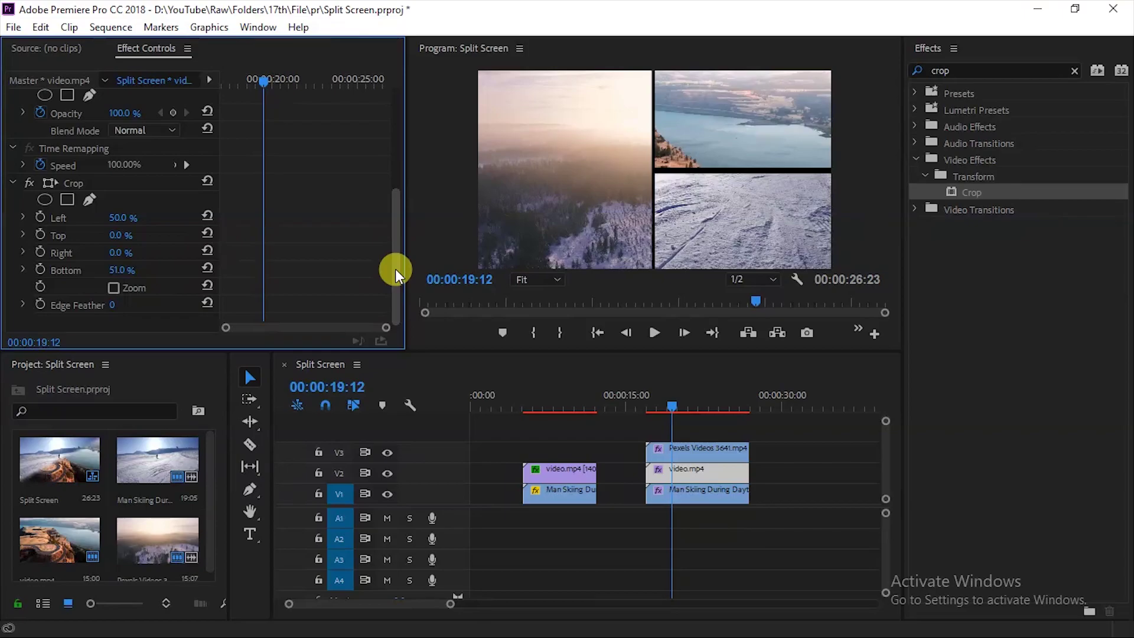